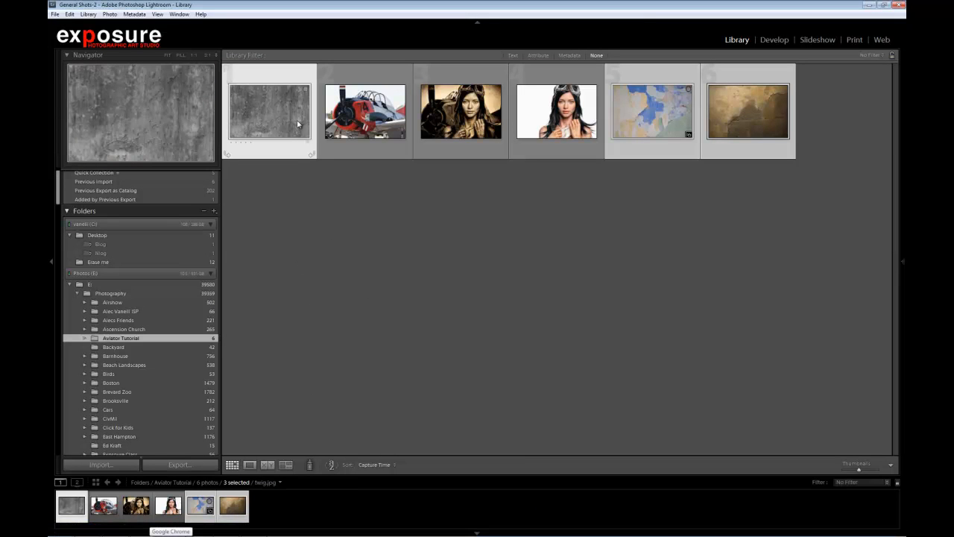
Select only the grey twig texture and the two Secret Location wall textures, and open them as layers in Photoshop
{"action": "left_click", "coordinate": [657, 109], "text": "ctrl"}
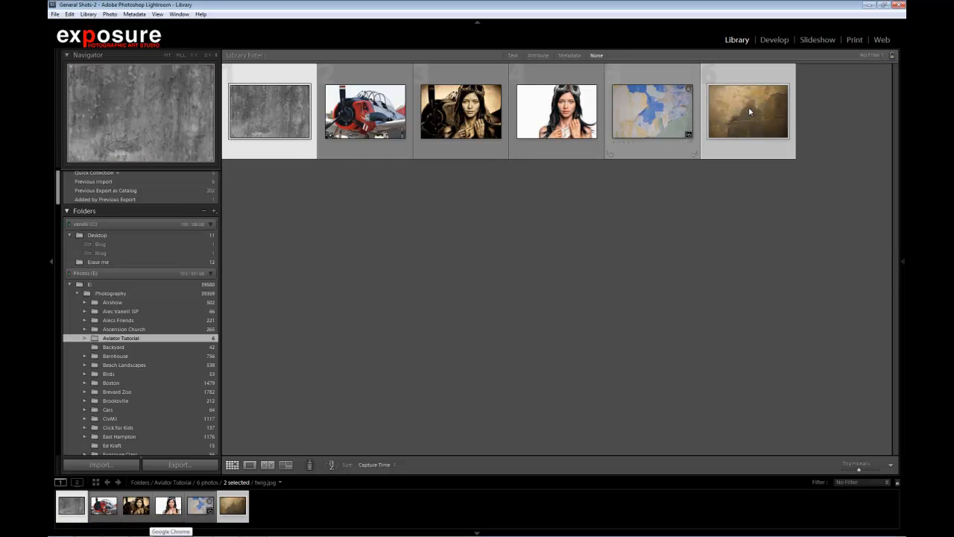
{"action": "left_click", "coordinate": [749, 108], "text": "ctrl"}
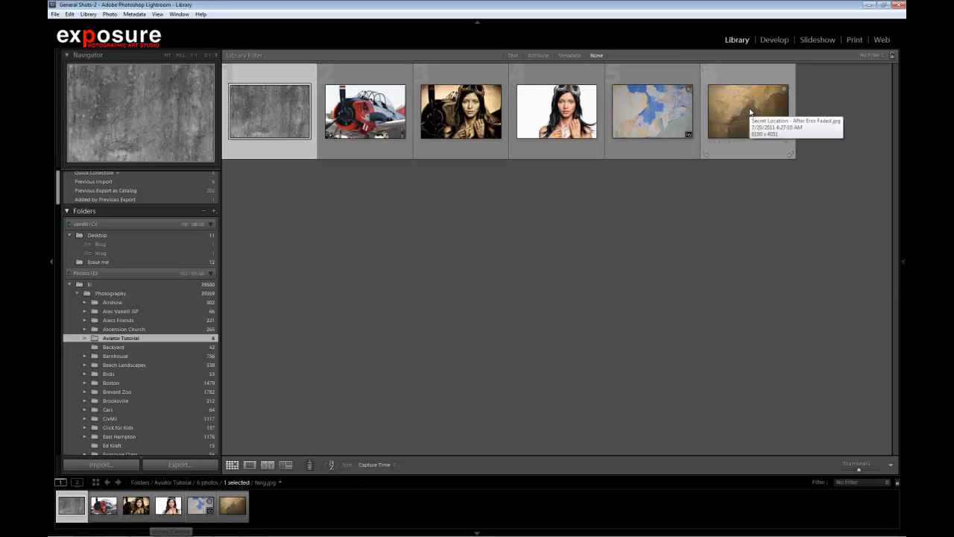
{"action": "left_click", "coordinate": [361, 164]}
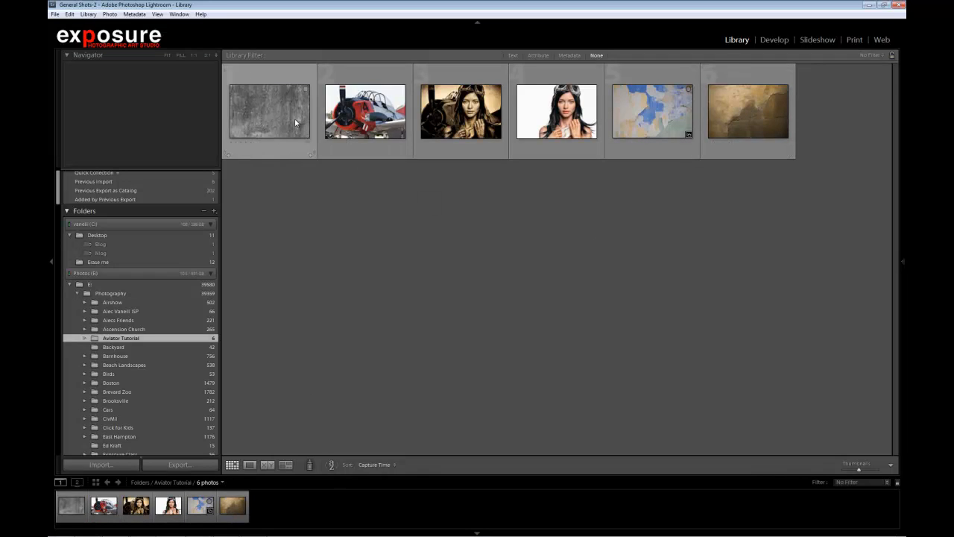
{"action": "left_click", "coordinate": [297, 123]}
{"action": "left_click", "coordinate": [670, 122], "text": "ctrl"}
{"action": "left_click", "coordinate": [754, 121], "text": "ctrl"}
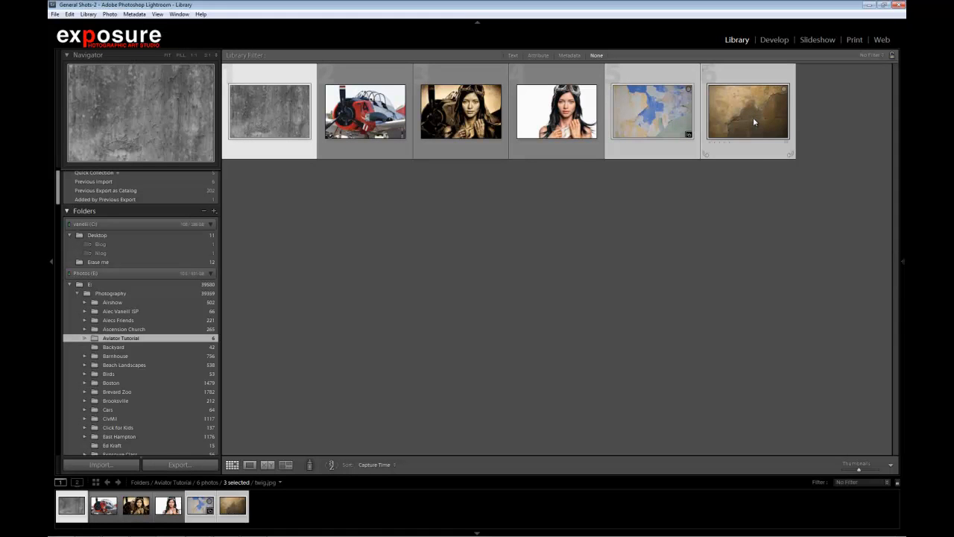
{"action": "right_click", "coordinate": [754, 122]}
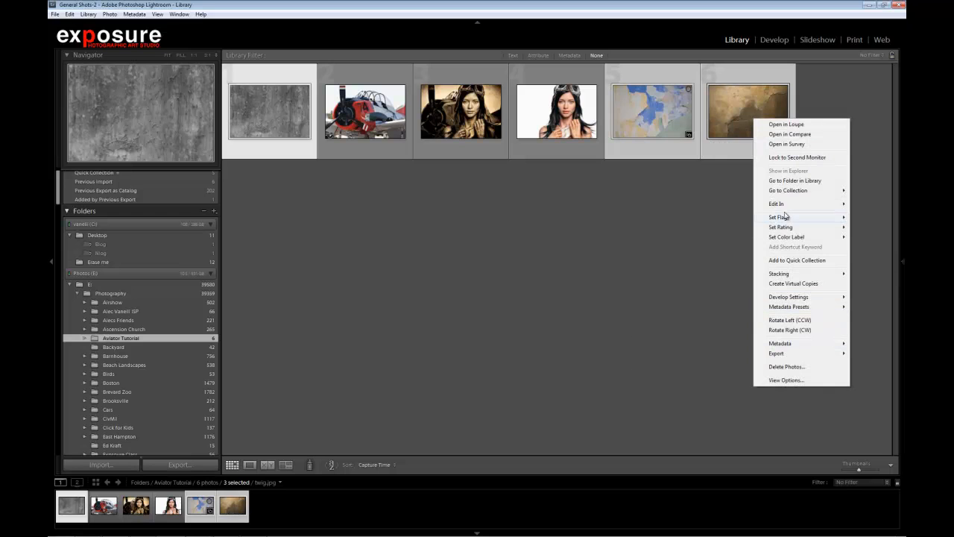
{"action": "mouse_move", "coordinate": [785, 205]}
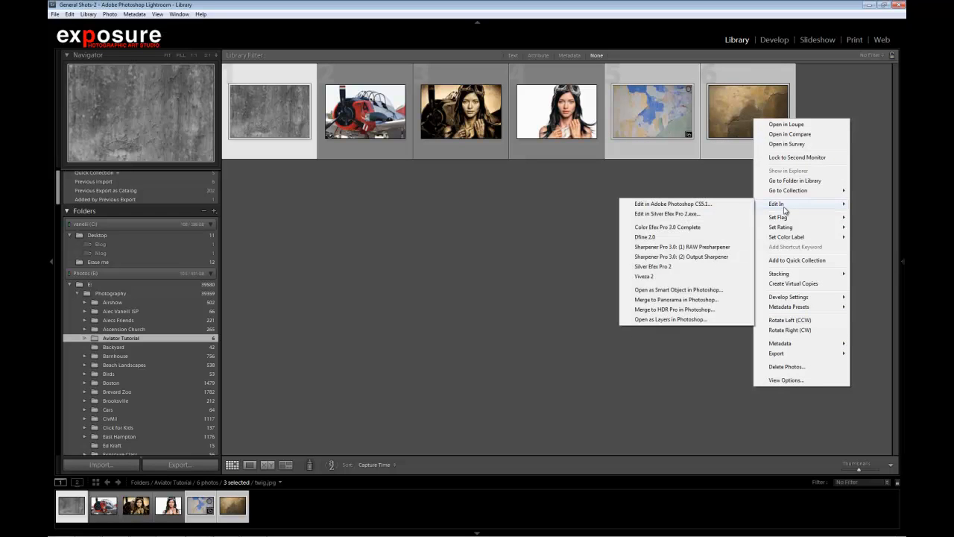
{"action": "left_click", "coordinate": [669, 321]}
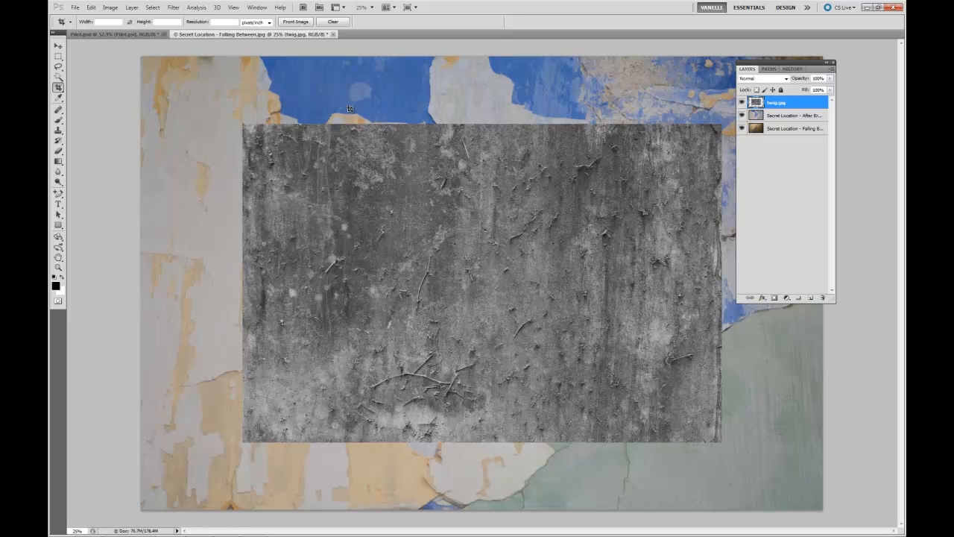
Move the twig texture to the canvas's upper-left corner and scale it to about 142% wide by 144% high to cover the canvas
{"action": "left_click", "coordinate": [58, 45]}
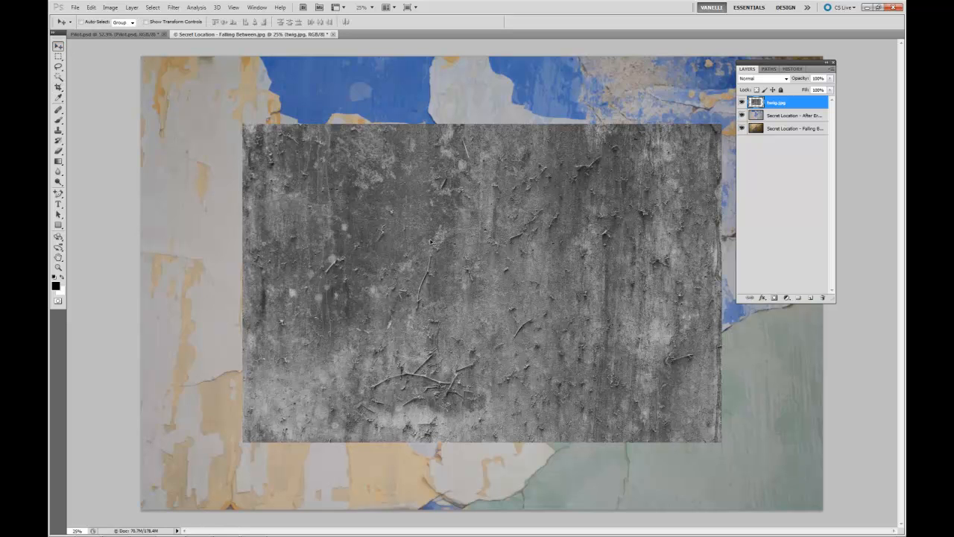
{"action": "left_click_drag", "start_coordinate": [431, 240], "coordinate": [331, 170]}
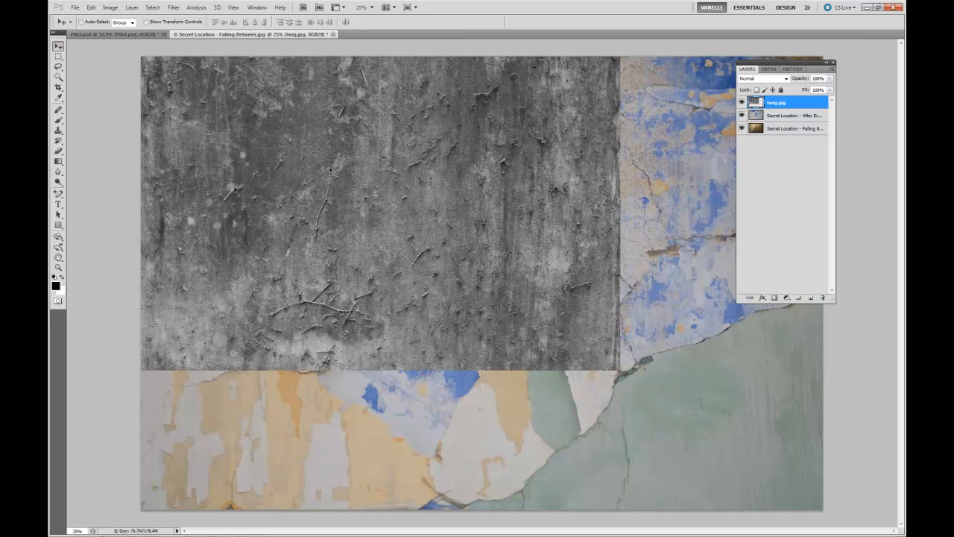
{"action": "key", "text": "ctrl+t"}
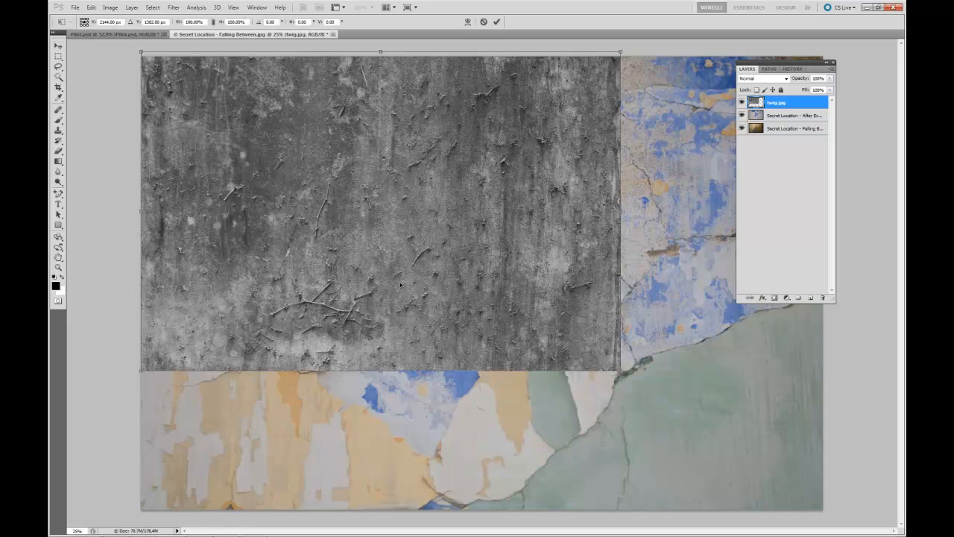
{"action": "left_click_drag", "start_coordinate": [623, 370], "coordinate": [828, 510]}
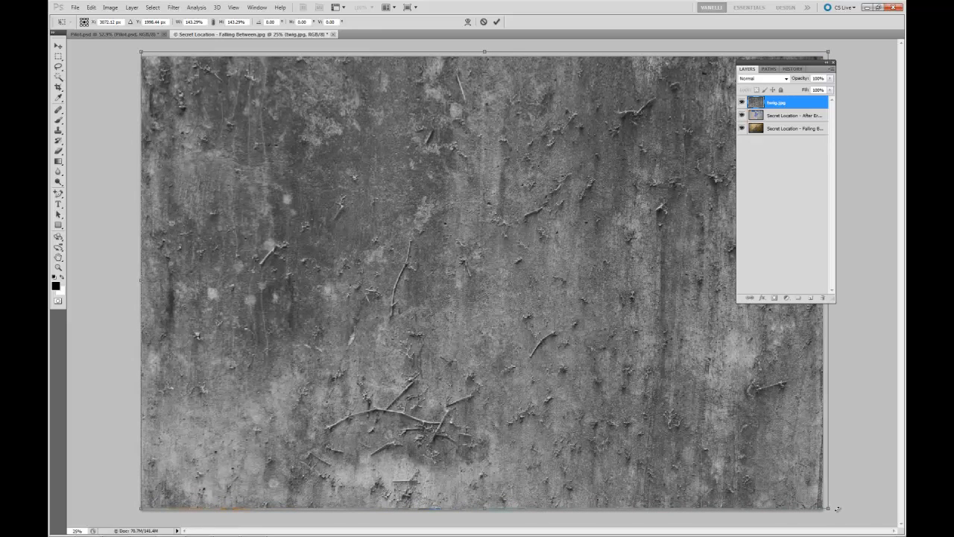
{"action": "left_click_drag", "start_coordinate": [830, 510], "coordinate": [824, 512]}
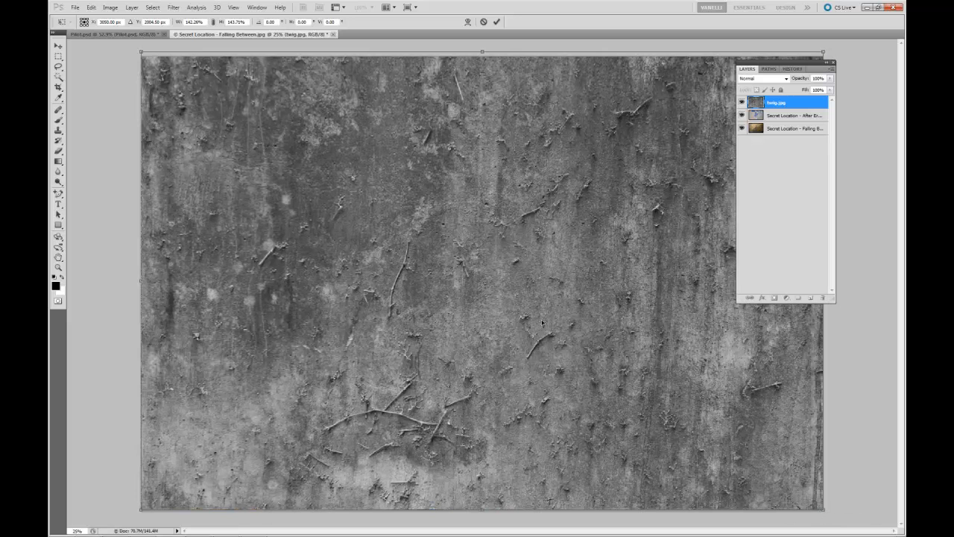
{"action": "key", "text": "Return"}
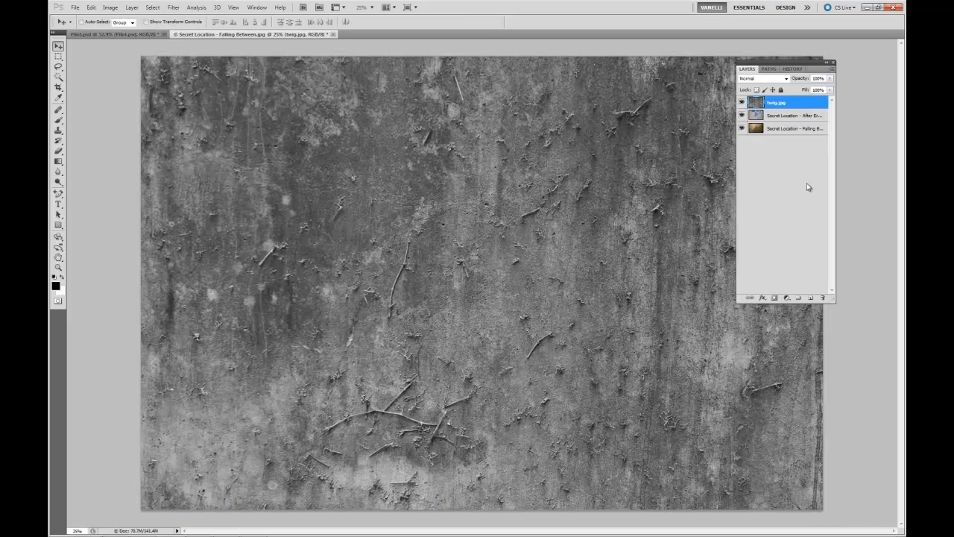
Copy all three texture layers together into the Pilot.psd document and close the source texture document
{"action": "left_click", "coordinate": [772, 129], "text": "shift"}
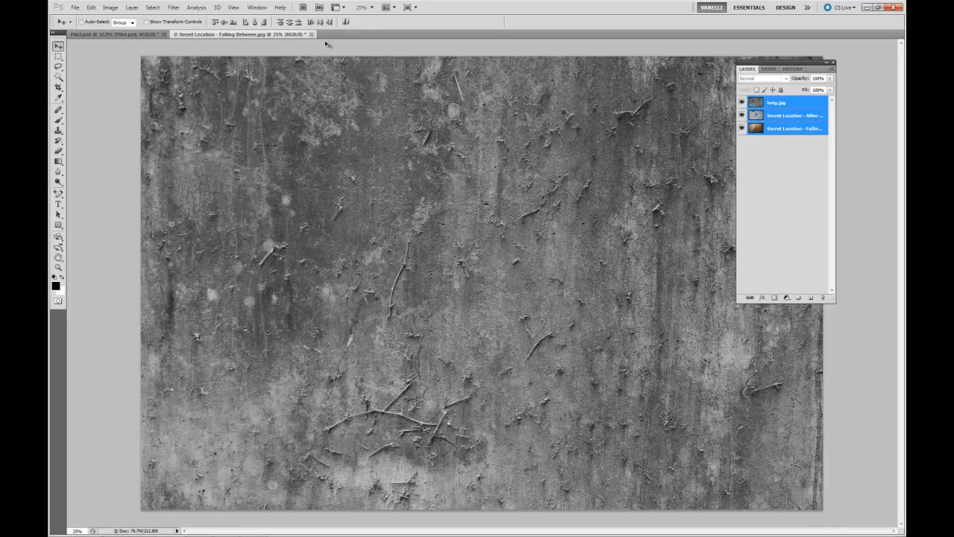
{"action": "left_click_drag", "start_coordinate": [261, 35], "coordinate": [410, 110]}
{"action": "left_click_drag", "start_coordinate": [779, 107], "coordinate": [239, 167]}
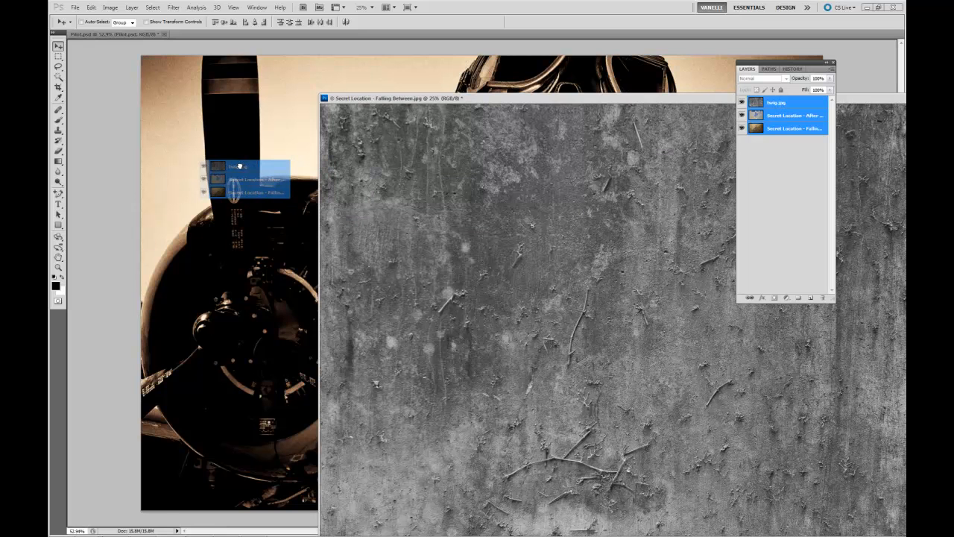
{"action": "left_click_drag", "start_coordinate": [239, 167], "coordinate": [241, 168]}
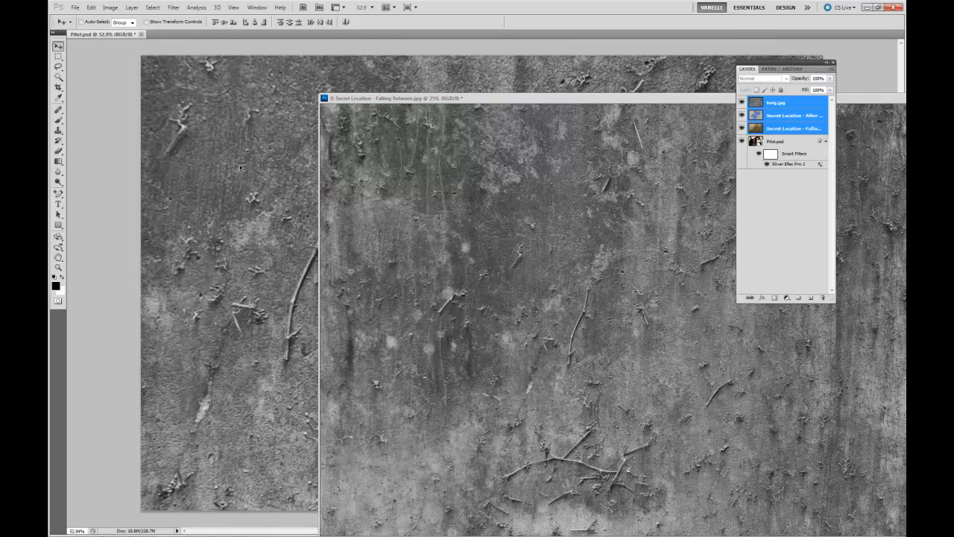
{"action": "double_click", "coordinate": [324, 100]}
{"action": "left_click", "coordinate": [479, 205]}
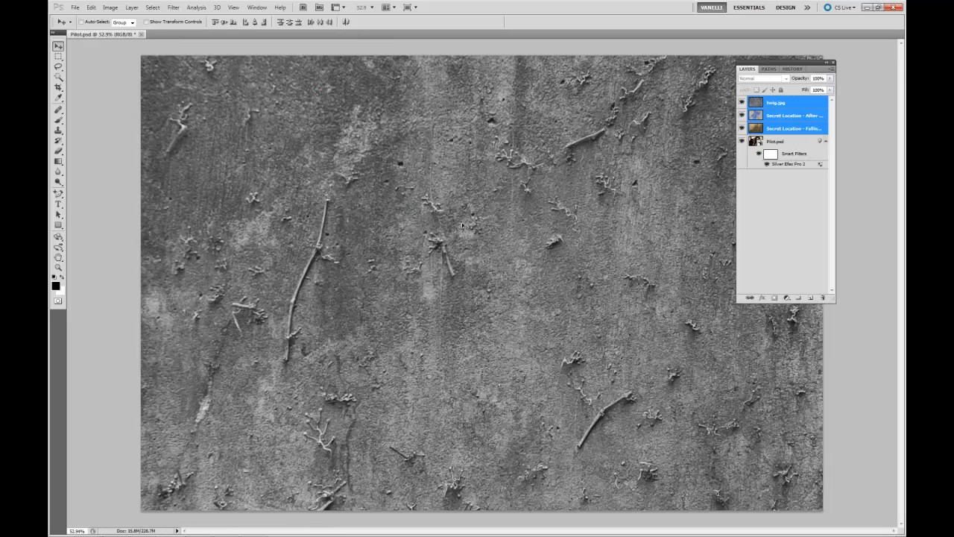
Scale the three texture layers together to about 47% so they fit the Pilot.psd canvas
{"action": "scroll", "coordinate": [461, 222], "scroll_direction": "down", "scroll_amount": 5}
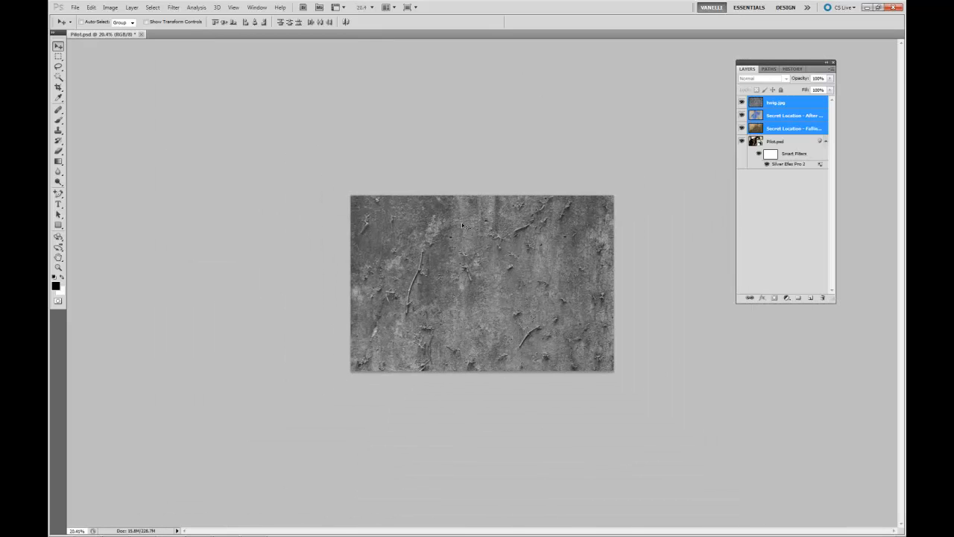
{"action": "key", "text": "ctrl+t"}
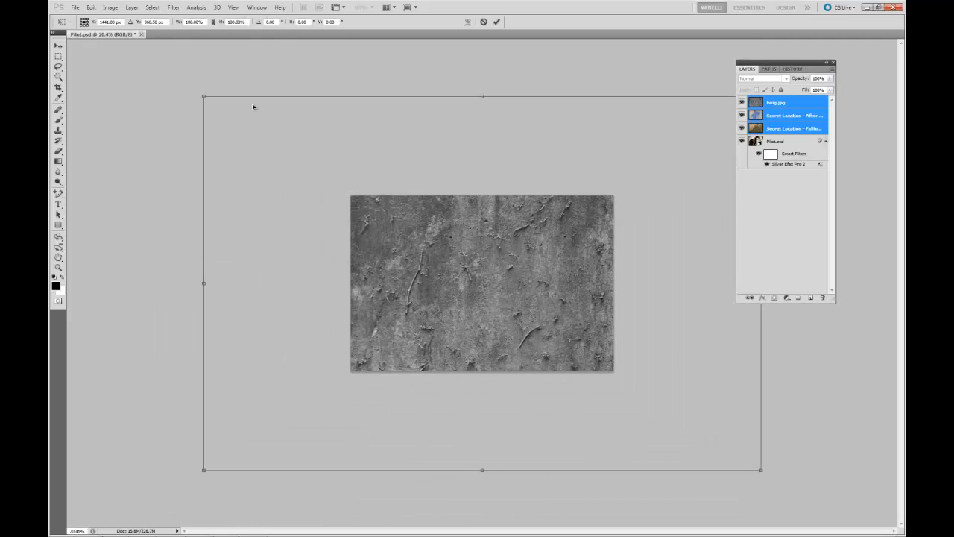
{"action": "left_click_drag", "start_coordinate": [206, 98], "coordinate": [351, 195]}
{"action": "left_click_drag", "start_coordinate": [761, 469], "coordinate": [615, 368]}
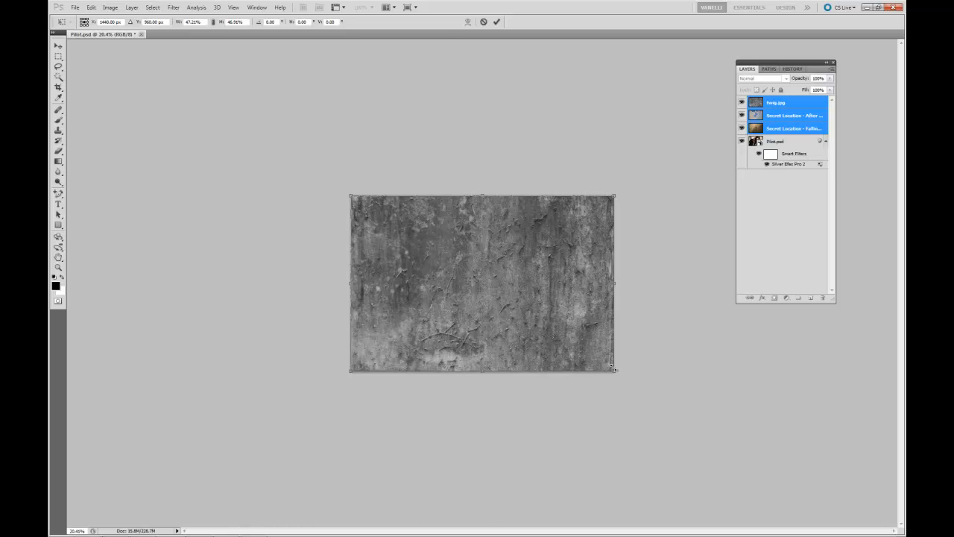
{"action": "key", "text": "Return"}
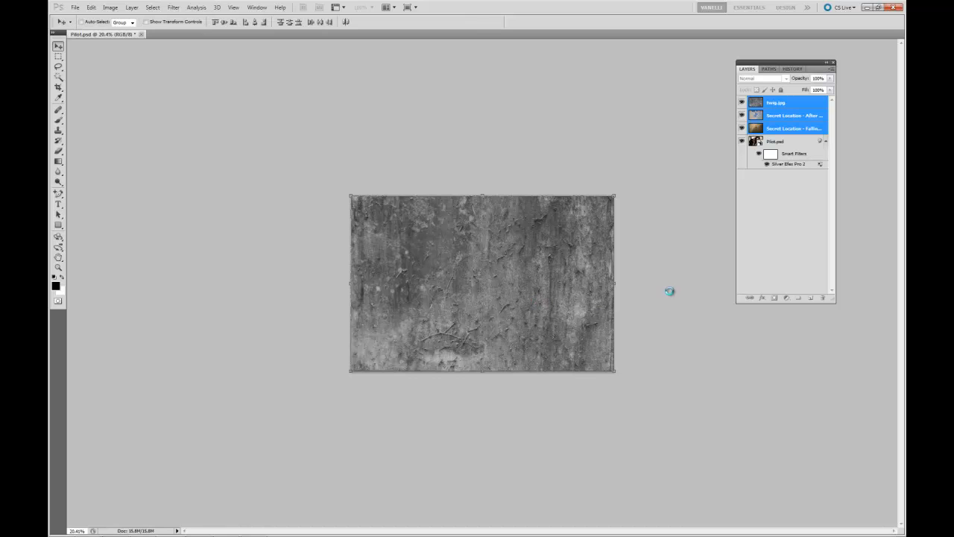
{"action": "scroll", "coordinate": [668, 272], "scroll_direction": "up", "scroll_amount": 4}
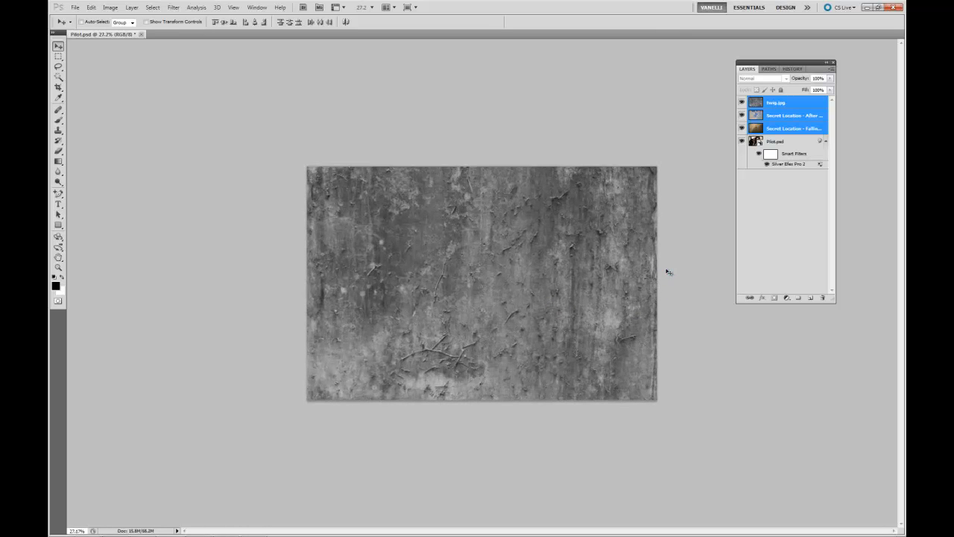
Hide the two Secret Location layers and set the twig.jpg layer's blend mode to Overlay
{"action": "left_click", "coordinate": [742, 117]}
{"action": "left_click", "coordinate": [742, 128]}
{"action": "left_click", "coordinate": [777, 107]}
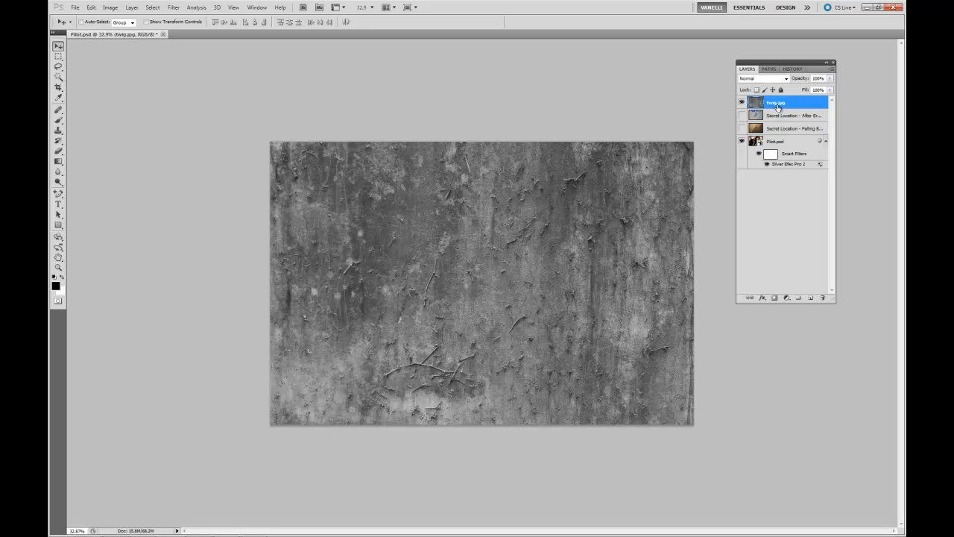
{"action": "left_click", "coordinate": [770, 80]}
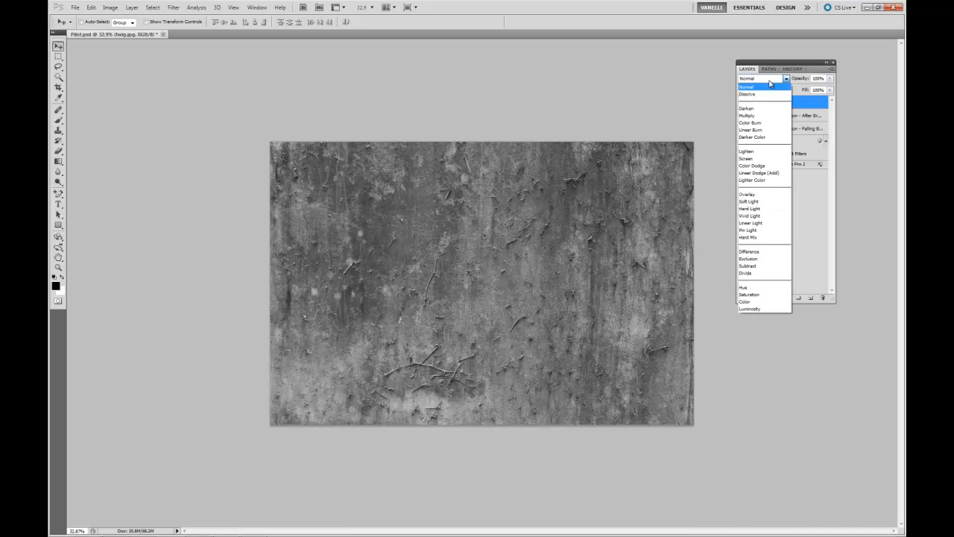
{"action": "left_click", "coordinate": [756, 201]}
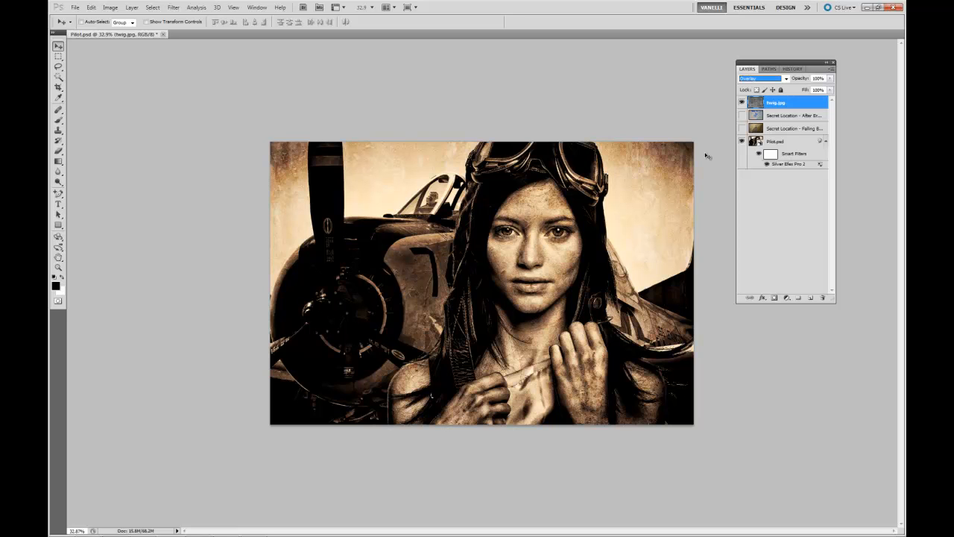
Add a layer mask to the twig.jpg layer and set the Brush tool's opacity to 100%
{"action": "left_click", "coordinate": [776, 297]}
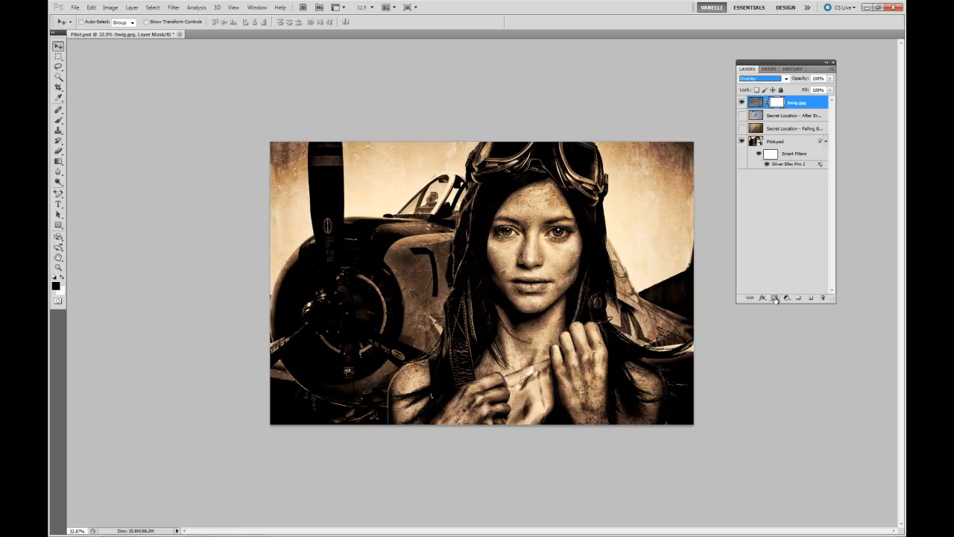
{"action": "left_click", "coordinate": [62, 120]}
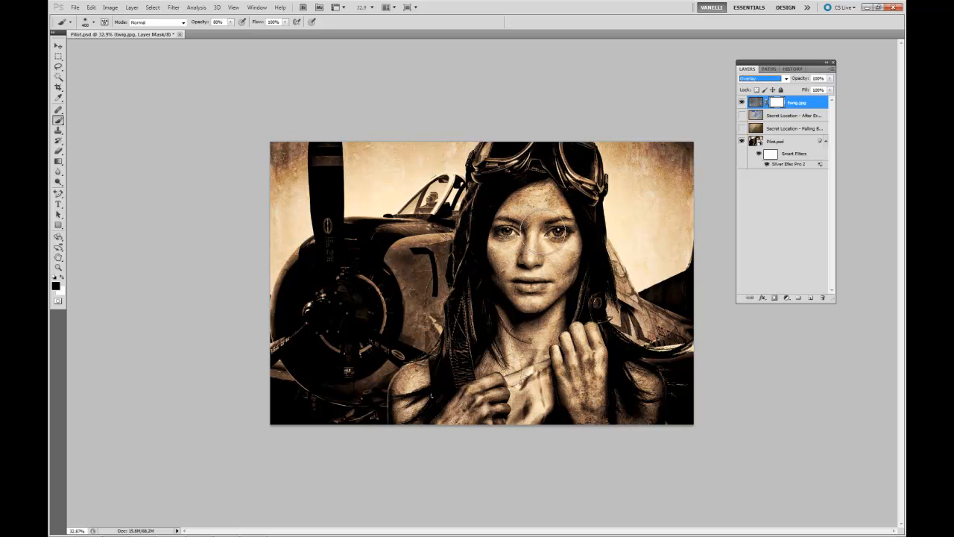
{"action": "scroll", "coordinate": [526, 222], "scroll_direction": "up", "scroll_amount": 5}
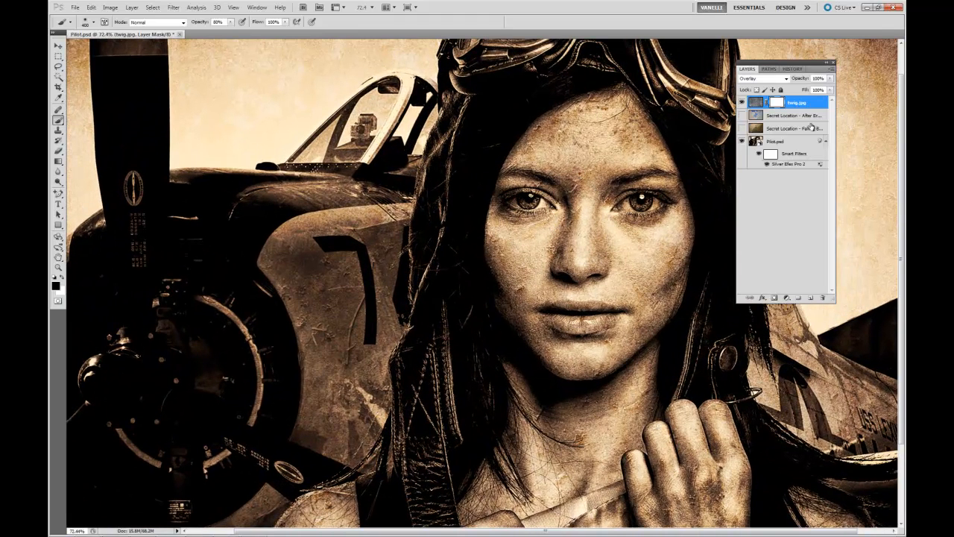
{"action": "left_click", "coordinate": [231, 23]}
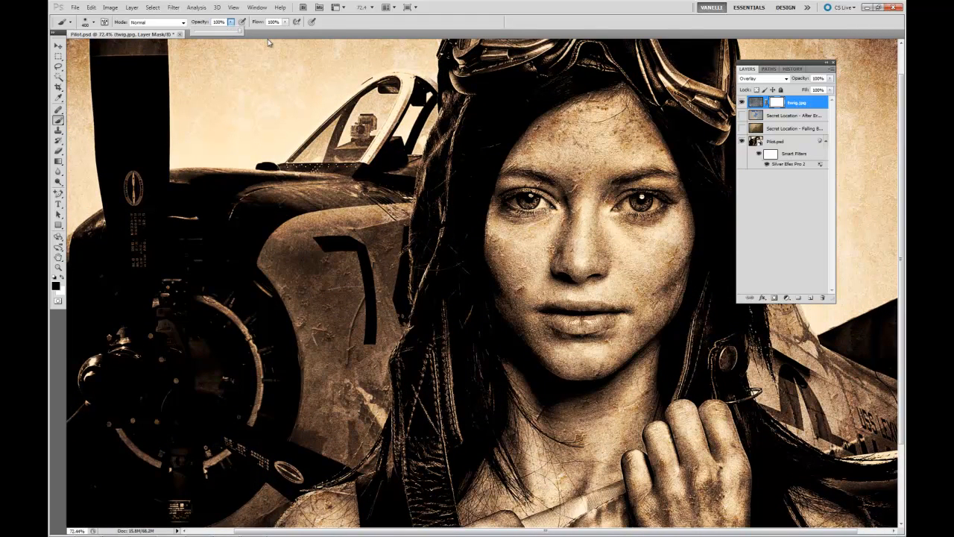
Paint black on the twig layer's mask with a smaller brush to remove the texture from both of the woman's eyes
{"action": "key", "text": "bracketleft"}
{"action": "key", "text": "bracketleft"}
{"action": "key", "text": "bracketleft"}
{"action": "key", "text": "bracketleft"}
{"action": "key", "text": "bracketleft"}
{"action": "key", "text": "bracketleft"}
{"action": "key", "text": "bracketleft"}
{"action": "key", "text": "bracketleft"}
{"action": "key", "text": "bracketleft"}
{"action": "key", "text": "bracketleft"}
{"action": "key", "text": "bracketleft"}
{"action": "key", "text": "bracketleft"}
{"action": "key", "text": "bracketleft"}
{"action": "key", "text": "bracketleft"}
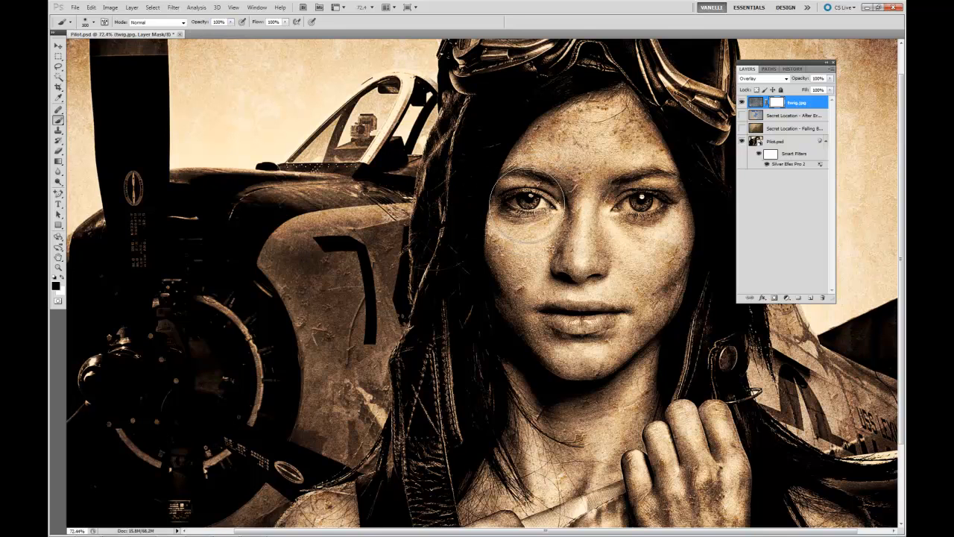
{"action": "mouse_move", "coordinate": [533, 201]}
{"action": "left_mouse_down"}
{"action": "mouse_move", "coordinate": [574, 208]}
{"action": "mouse_move", "coordinate": [522, 200]}
{"action": "left_mouse_up"}
{"action": "mouse_move", "coordinate": [675, 203]}
{"action": "left_mouse_down"}
{"action": "mouse_move", "coordinate": [639, 199]}
{"action": "mouse_move", "coordinate": [669, 198]}
{"action": "left_mouse_up"}
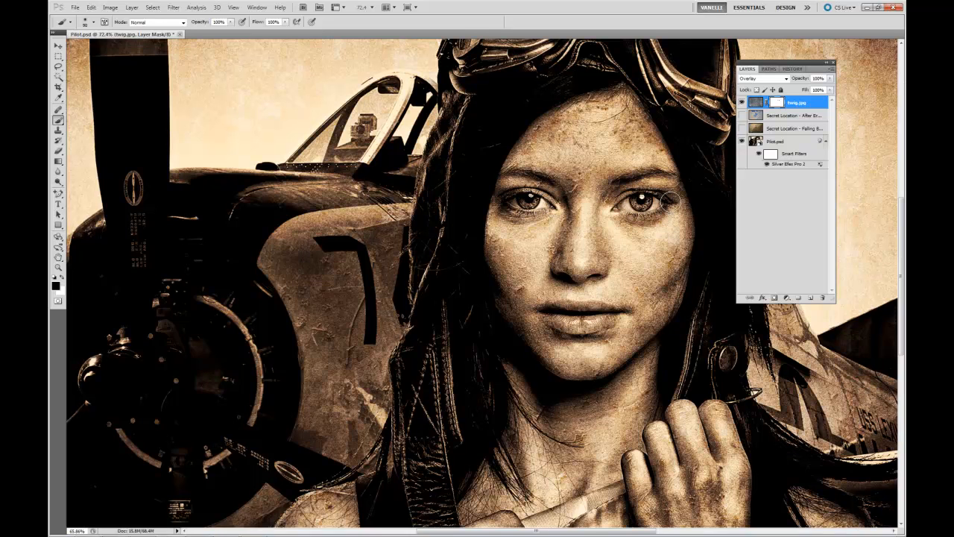
Swap the brush colour for the twig layer's mask to white and back to black
{"action": "scroll", "coordinate": [669, 200], "scroll_direction": "down", "scroll_amount": 1}
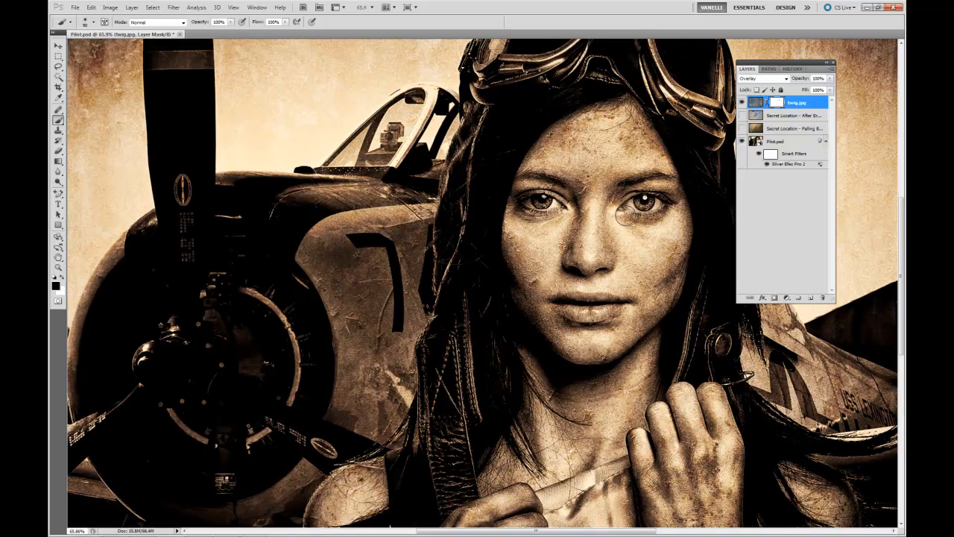
{"action": "key", "text": "x"}
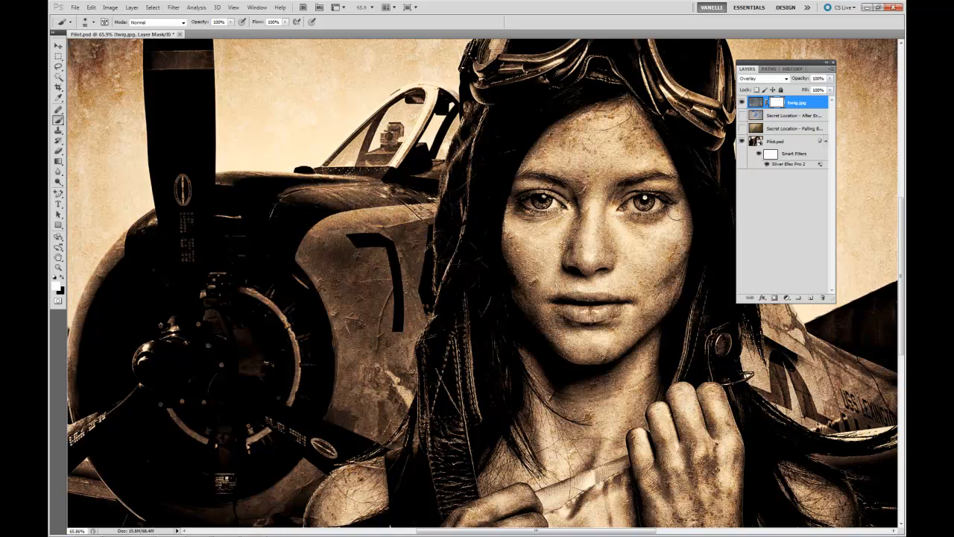
{"action": "key", "text": "x"}
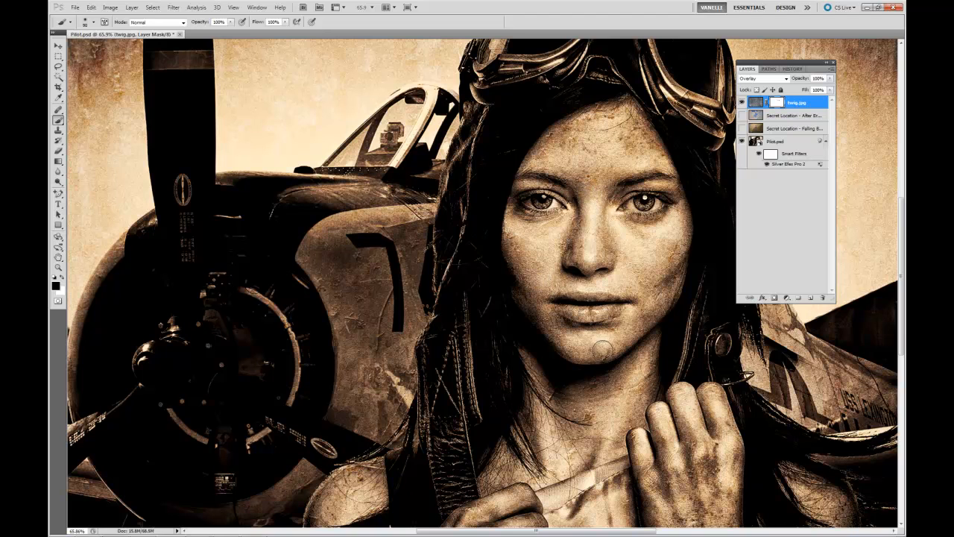
Undo the full-strength black mask stroke beside the aircraft's number 7 and repaint it with the brush opacity at 40%
{"action": "scroll", "coordinate": [694, 378], "scroll_direction": "down", "scroll_amount": 1}
{"action": "scroll", "coordinate": [694, 377], "scroll_direction": "down", "scroll_amount": 1}
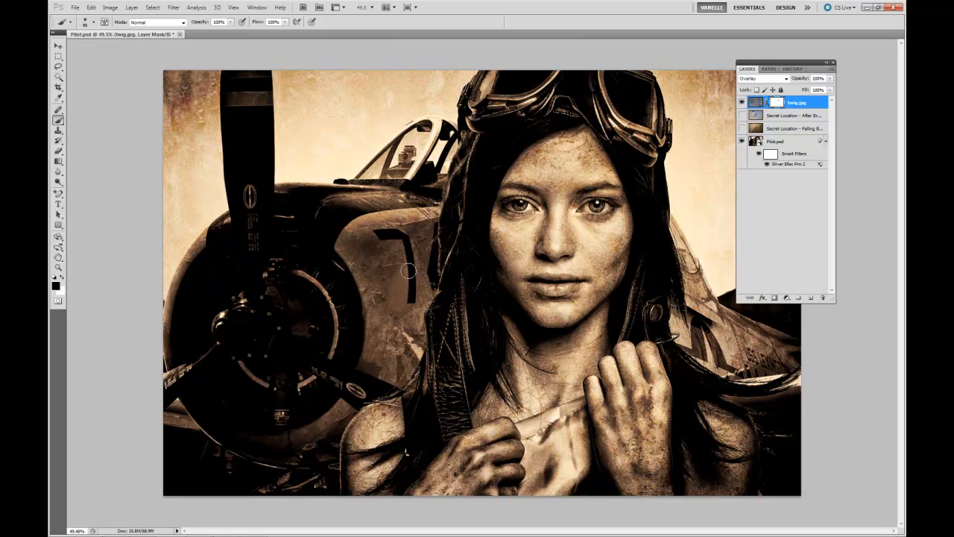
{"action": "left_click_drag", "start_coordinate": [407, 267], "coordinate": [413, 283]}
{"action": "scroll", "coordinate": [413, 283], "scroll_direction": "up", "scroll_amount": 3}
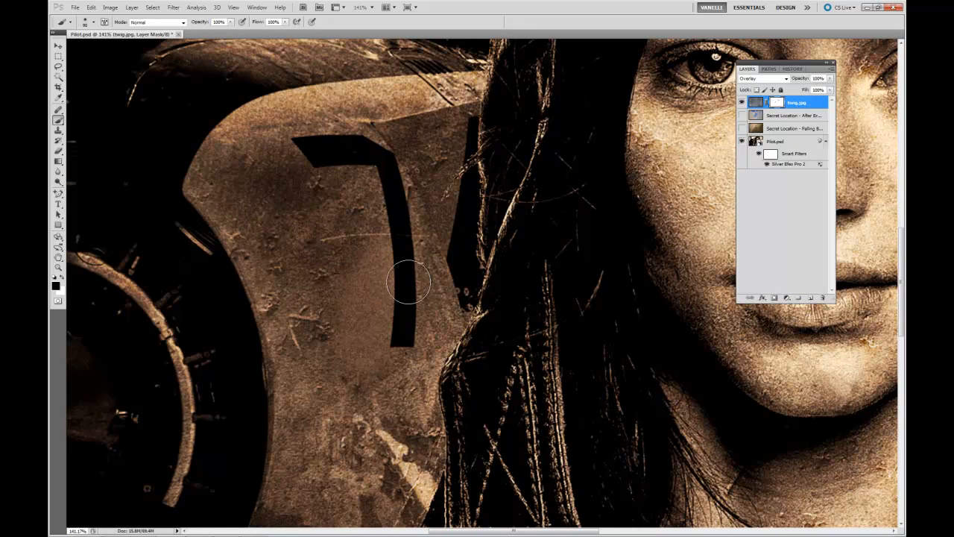
{"action": "key", "text": "ctrl+z"}
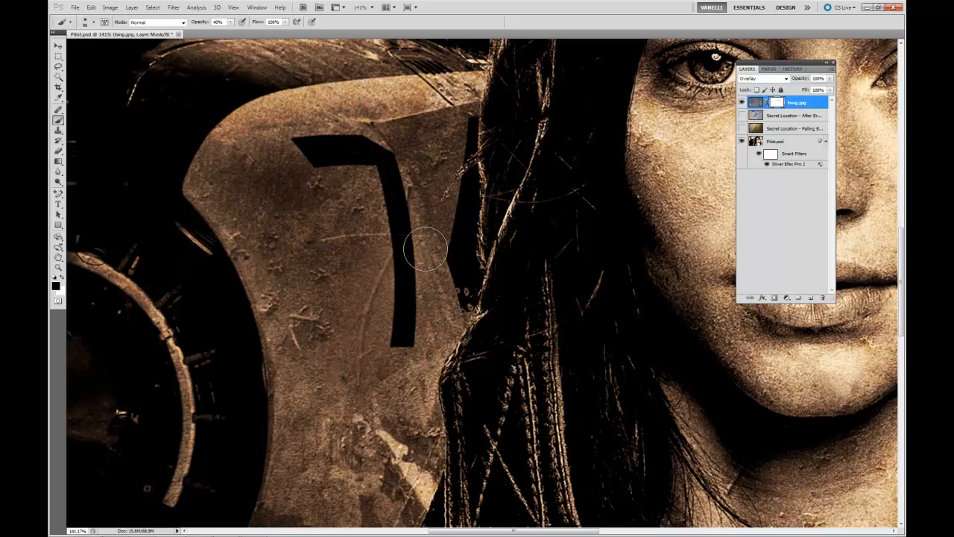
Paint black over the woman's face on the twig layer's mask with a much larger brush at 20% opacity
{"action": "scroll", "coordinate": [552, 248], "scroll_direction": "down", "scroll_amount": 2}
{"action": "key", "text": "ctrl+minus"}
{"action": "key", "text": "ctrl+minus"}
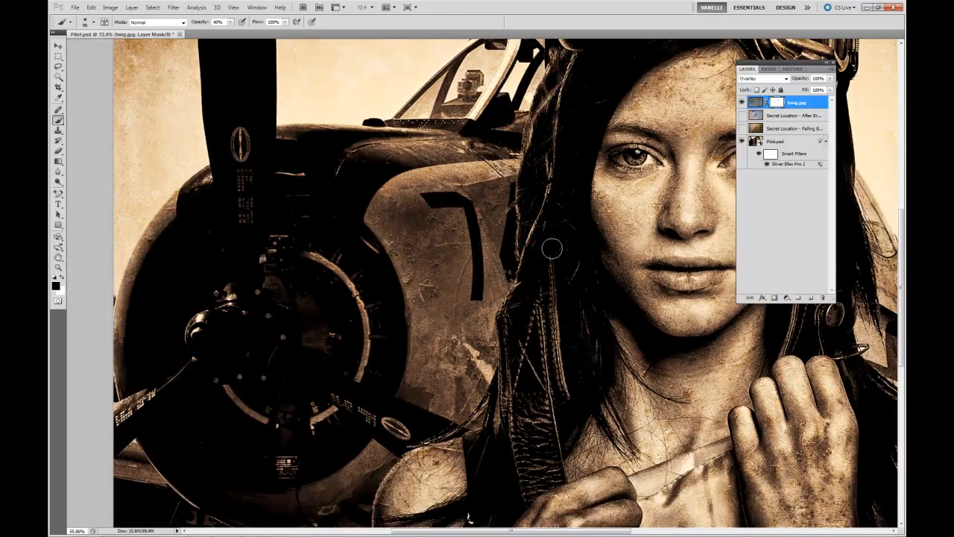
{"action": "key", "text": "ctrl+0"}
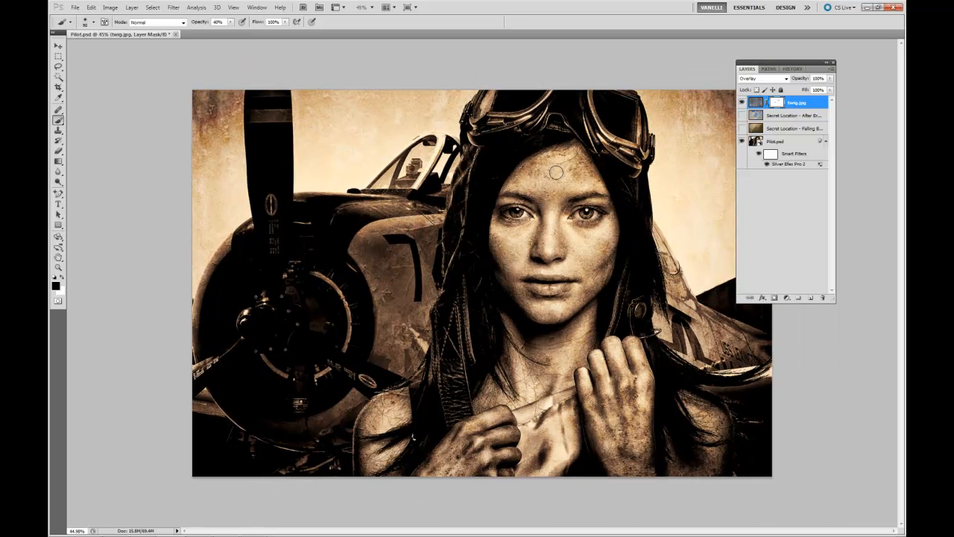
{"action": "key", "text": "bracketright"}
{"action": "key", "text": "bracketright"}
{"action": "key", "text": "bracketright"}
{"action": "key", "text": "bracketright"}
{"action": "key", "text": "bracketright"}
{"action": "key", "text": "bracketright"}
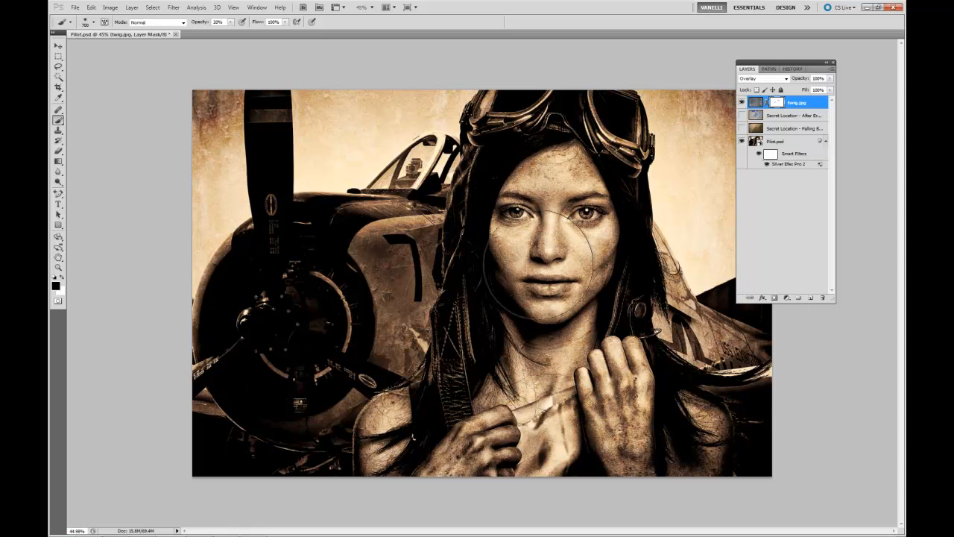
{"action": "mouse_move", "coordinate": [590, 240]}
{"action": "left_mouse_down"}
{"action": "mouse_move", "coordinate": [570, 195]}
{"action": "mouse_move", "coordinate": [529, 240]}
{"action": "mouse_move", "coordinate": [538, 261]}
{"action": "left_mouse_up"}
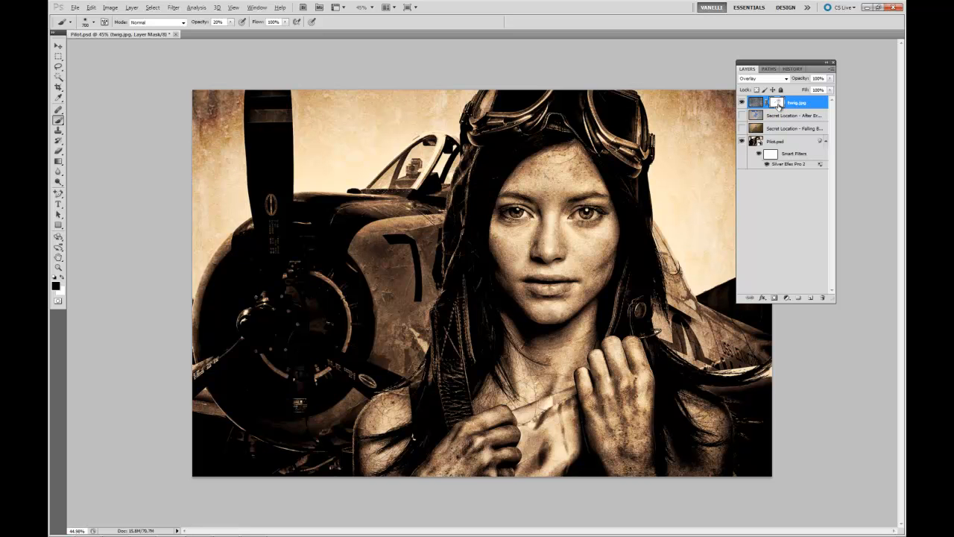
Show the twig.jpg layer's mask as a red overlay to check the painted areas, and hide it again
{"action": "left_click", "coordinate": [779, 106], "text": "alt+shift"}
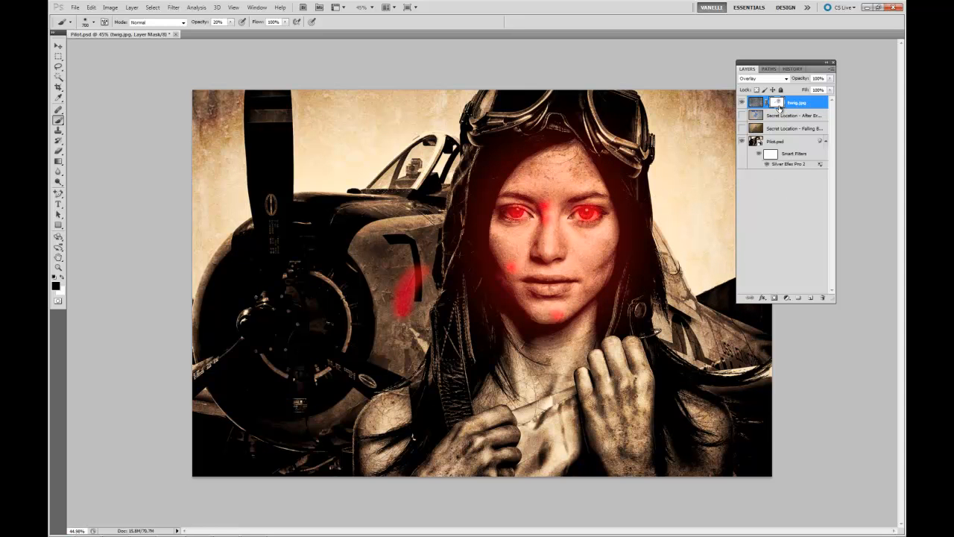
{"action": "left_click", "coordinate": [779, 109], "text": "alt+shift"}
{"action": "scroll", "coordinate": [709, 213], "scroll_direction": "down", "scroll_amount": 1}
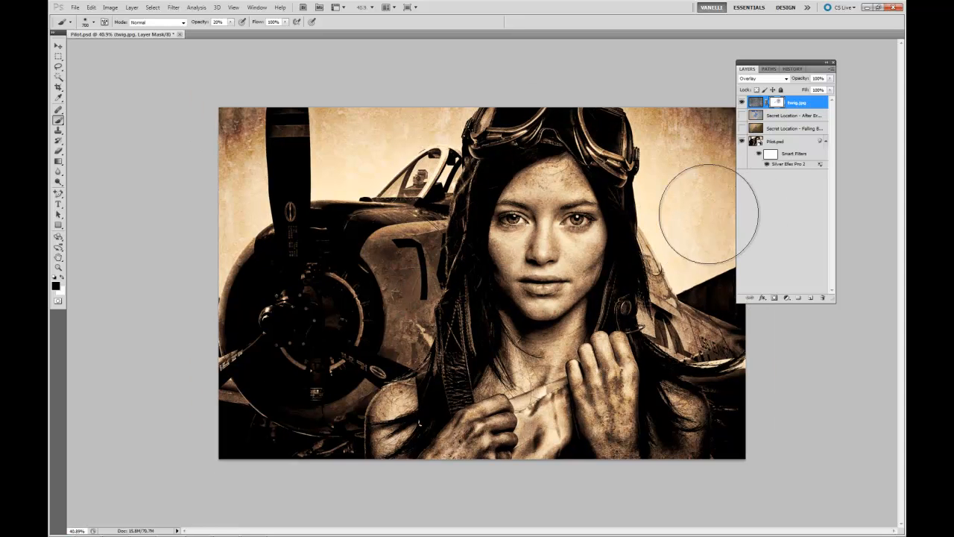
Show the Secret Location - After Eros Faded layer and move it up to the canvas's upper edge
{"action": "left_click", "coordinate": [742, 115]}
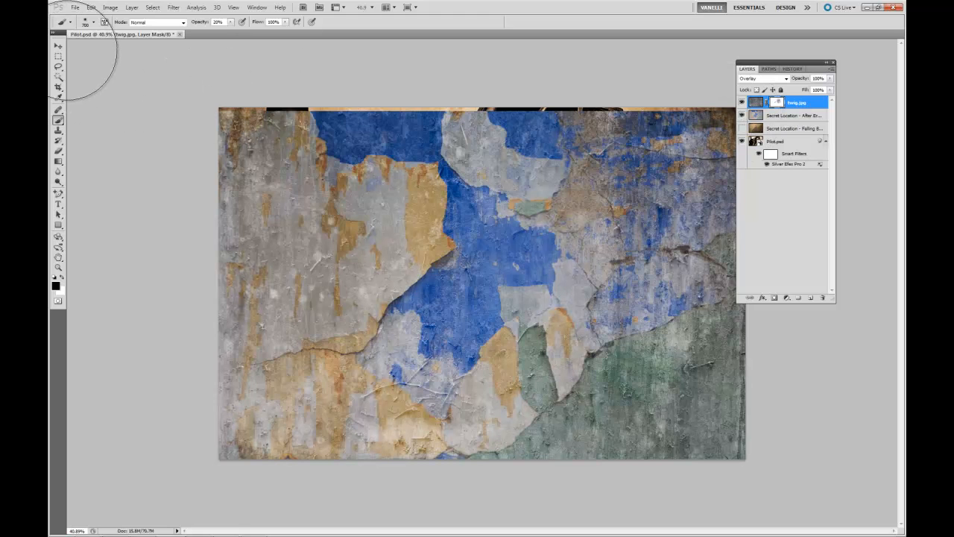
{"action": "left_click", "coordinate": [59, 45]}
{"action": "left_click_drag", "start_coordinate": [437, 265], "coordinate": [434, 265]}
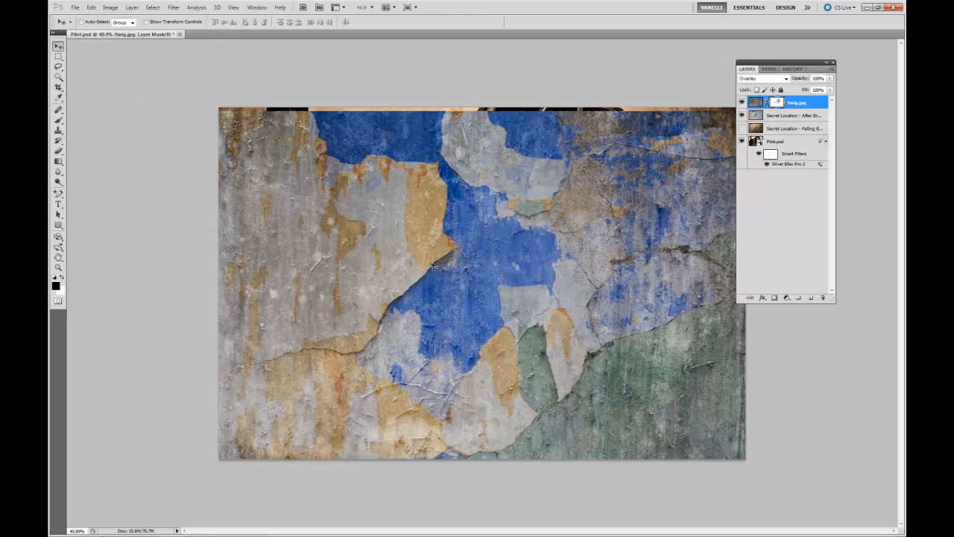
{"action": "left_click", "coordinate": [785, 117]}
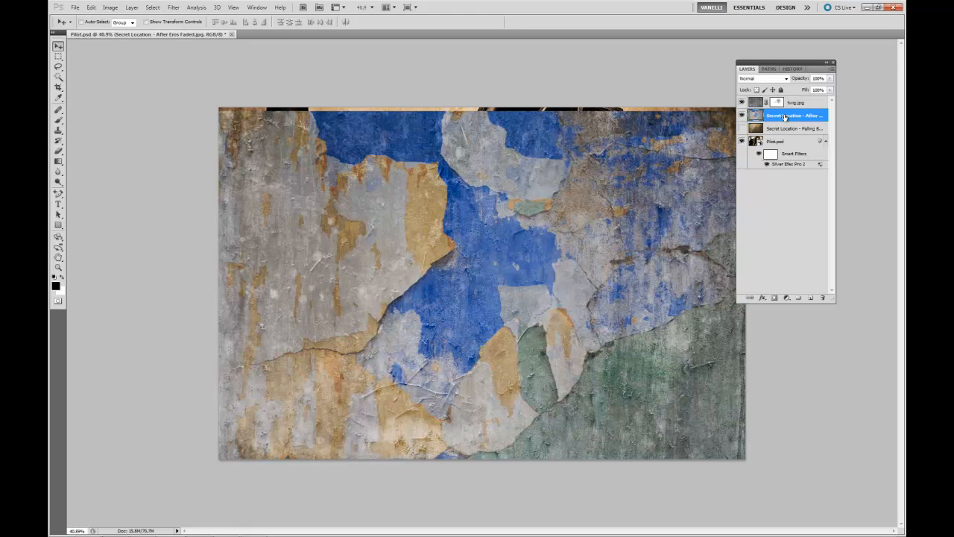
{"action": "left_click_drag", "start_coordinate": [548, 234], "coordinate": [548, 228]}
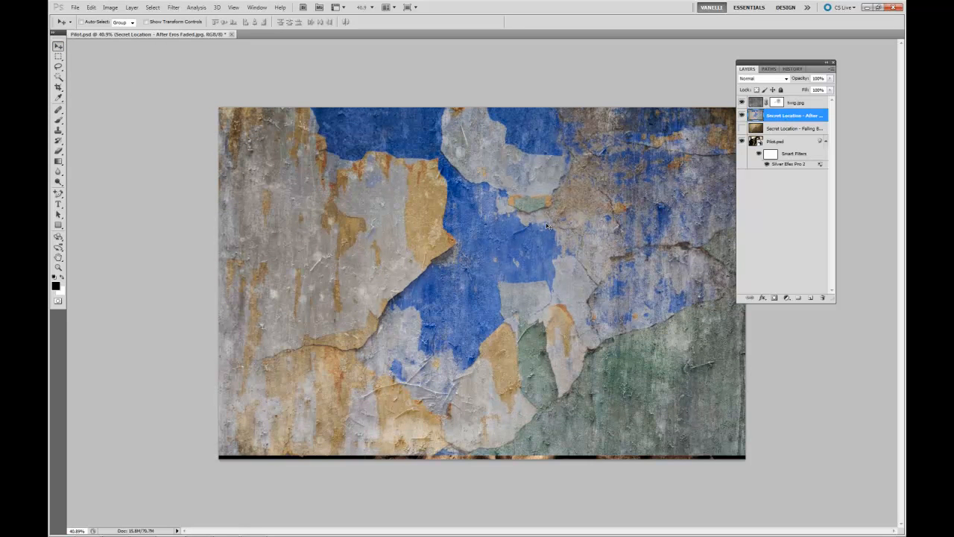
Stretch the After Eros Faded layer's height to 101.05% to cover the canvas, and desaturate it
{"action": "key", "text": "ctrl+t"}
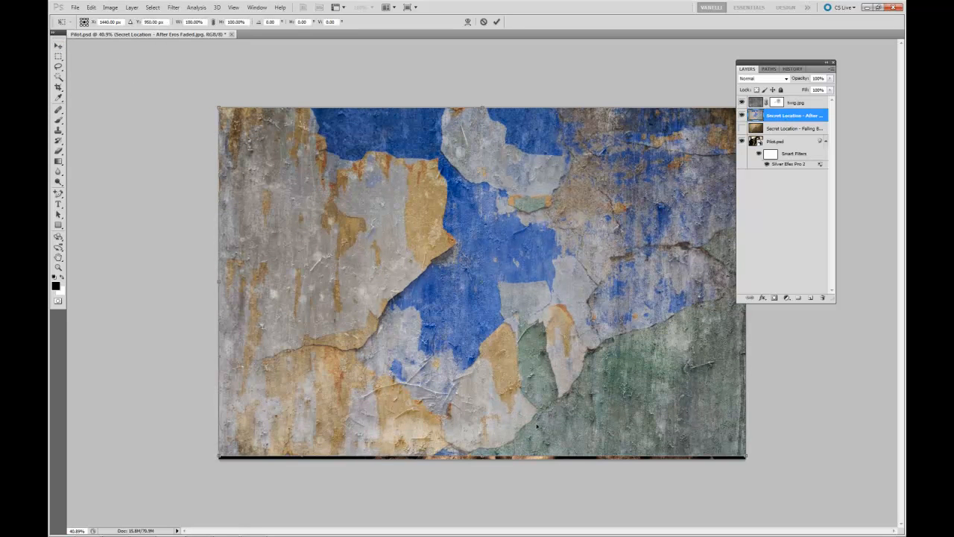
{"action": "left_click_drag", "start_coordinate": [483, 459], "coordinate": [485, 463]}
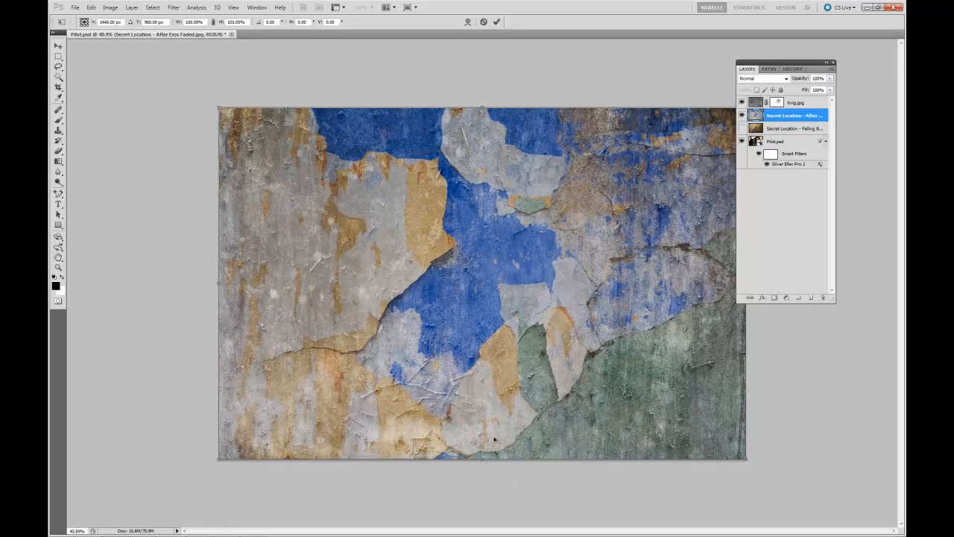
{"action": "key", "text": "Return"}
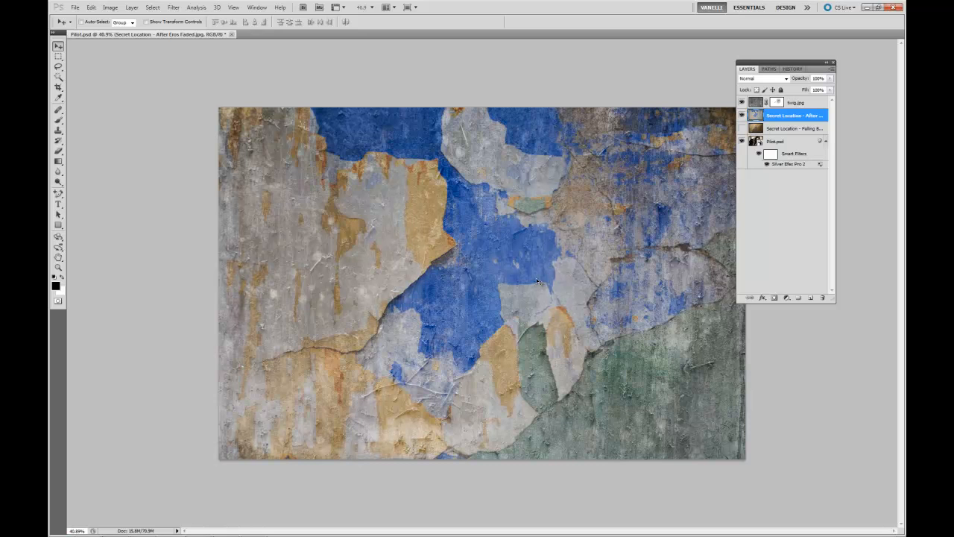
{"action": "key", "text": "ctrl+shift+u"}
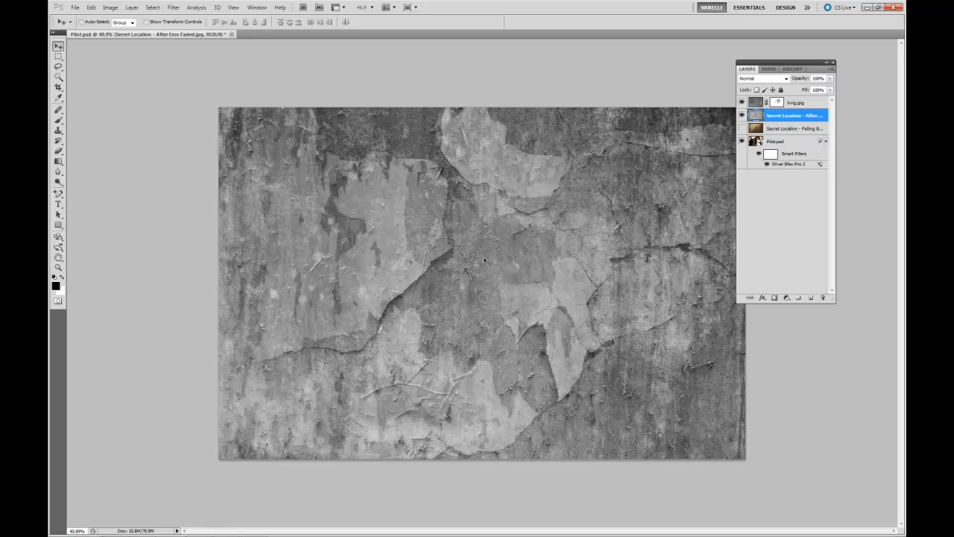
{"action": "scroll", "coordinate": [541, 280], "scroll_direction": "up", "scroll_amount": 1}
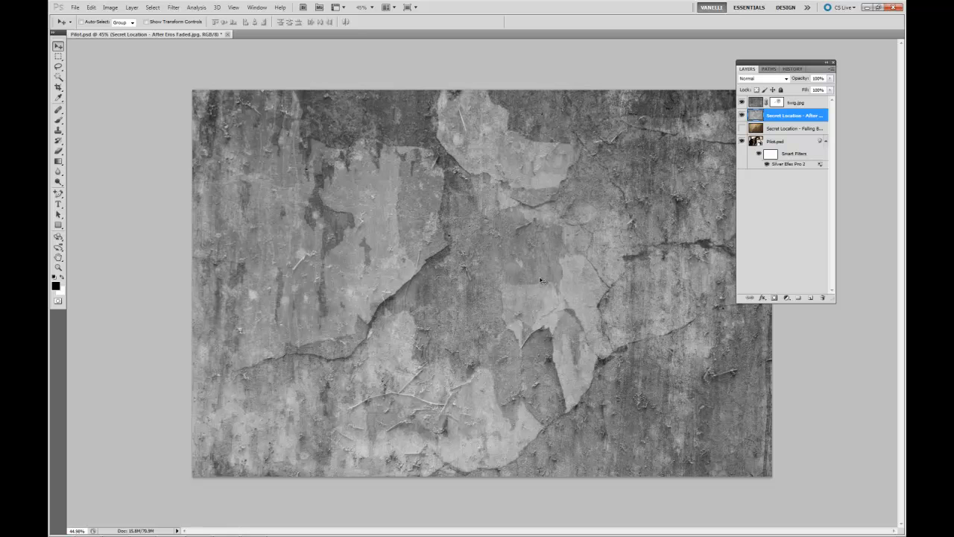
Convert the After Eros Faded layer to a Smart Object and open its contents for editing
{"action": "right_click", "coordinate": [799, 121]}
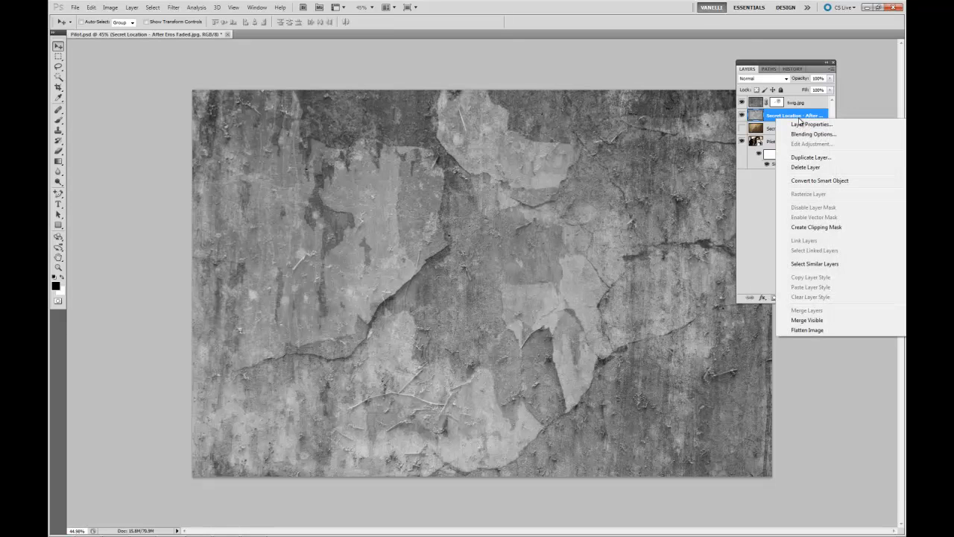
{"action": "left_click", "coordinate": [821, 181]}
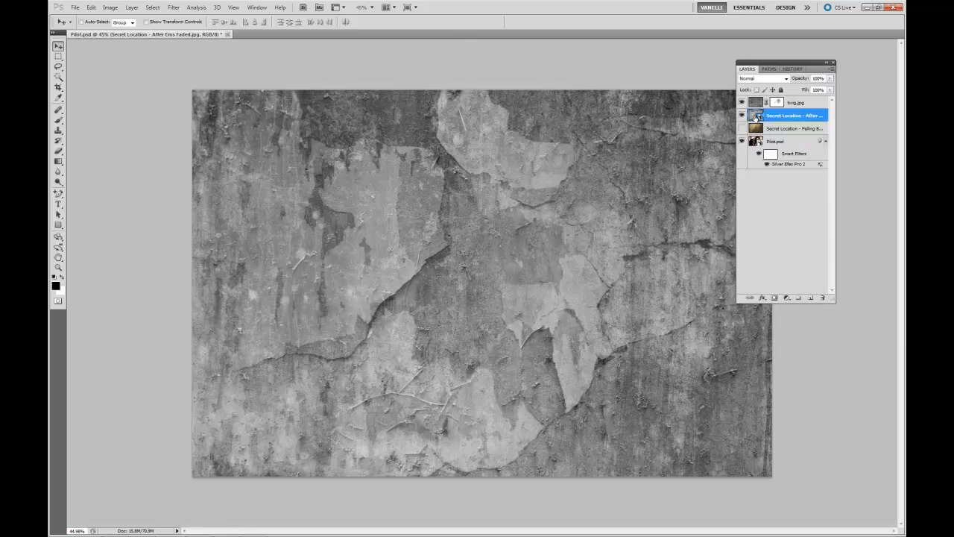
{"action": "double_click", "coordinate": [756, 116]}
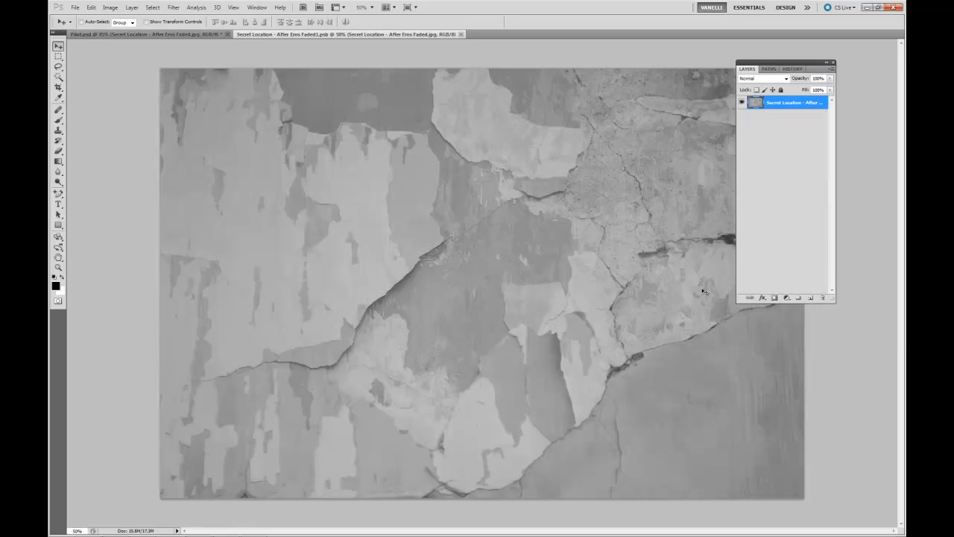
Duplicate the texture layer and apply a High Pass filter with a radius of 37.4 pixels to the copy
{"action": "left_click_drag", "start_coordinate": [787, 107], "coordinate": [811, 300]}
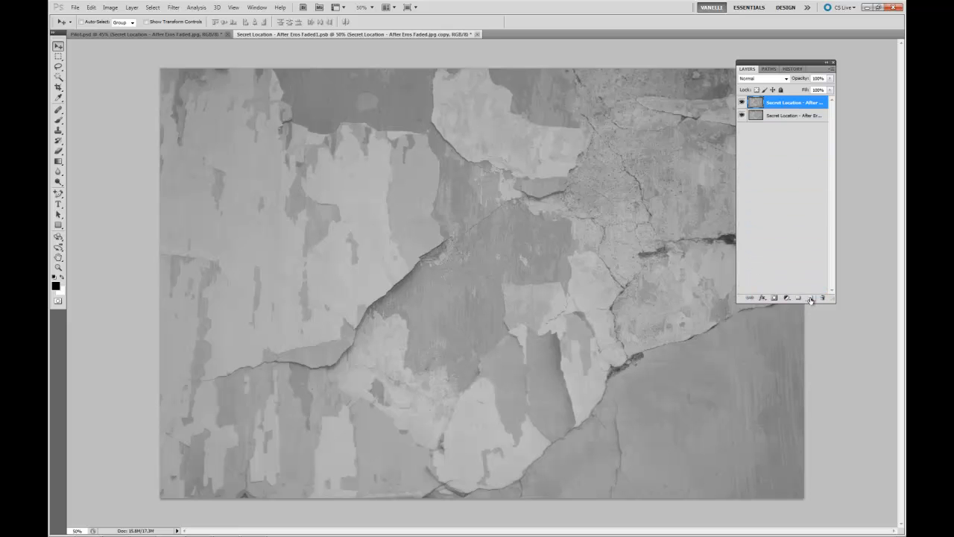
{"action": "left_click", "coordinate": [178, 12]}
{"action": "mouse_move", "coordinate": [201, 184]}
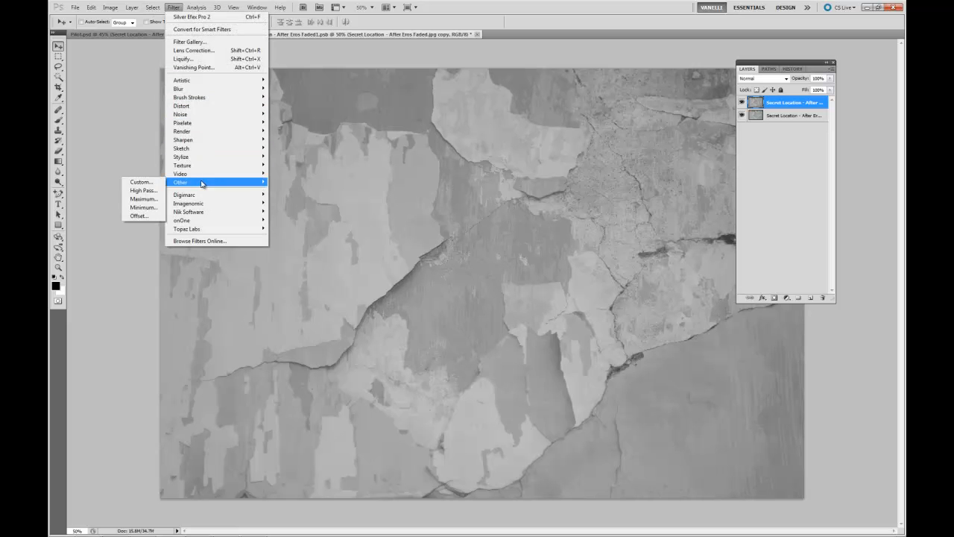
{"action": "left_click", "coordinate": [143, 190]}
{"action": "left_click_drag", "start_coordinate": [457, 264], "coordinate": [463, 265]}
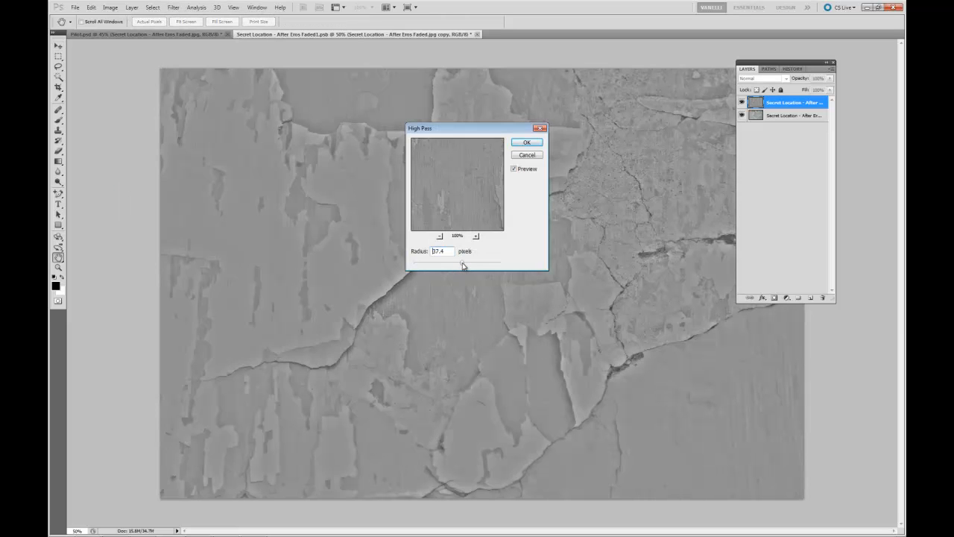
{"action": "left_click", "coordinate": [529, 143]}
Try successive blend modes on the High Pass copy, including Color Burn, Screen and Lighter Color
{"action": "left_click", "coordinate": [772, 79]}
{"action": "left_click", "coordinate": [774, 81]}
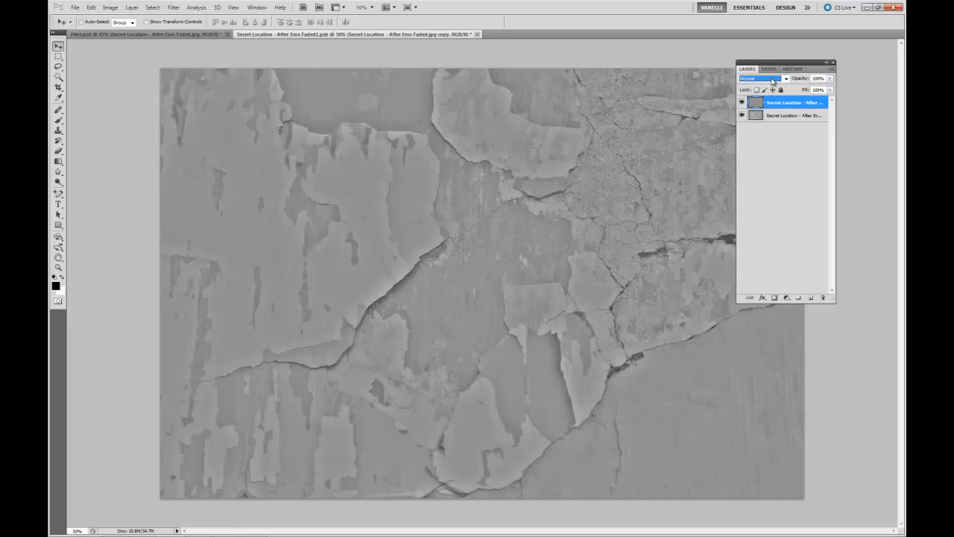
{"action": "key", "text": "Down"}
{"action": "key", "text": "Down"}
{"action": "key", "text": "Down"}
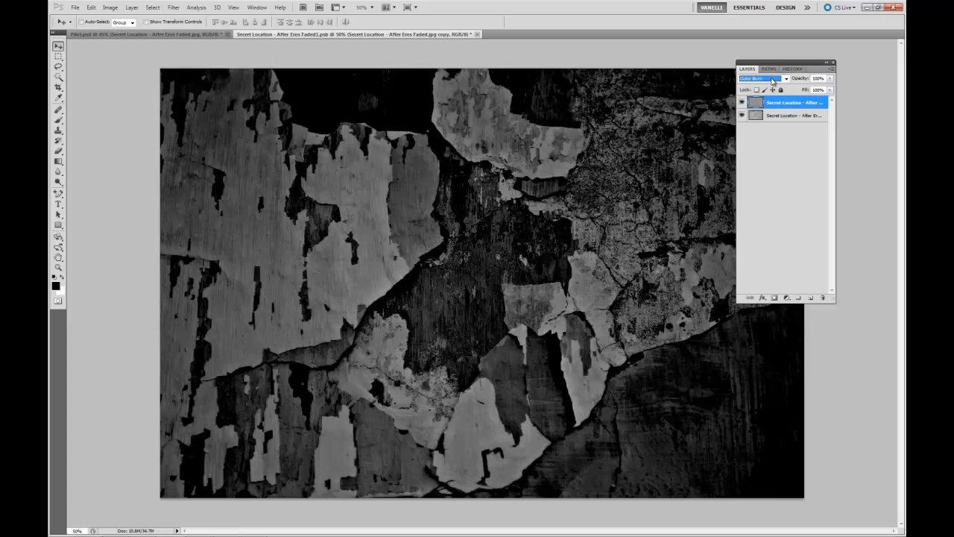
{"action": "key", "text": "Up"}
{"action": "key", "text": "Down"}
{"action": "key", "text": "Down"}
{"action": "key", "text": "Down"}
{"action": "key", "text": "Down"}
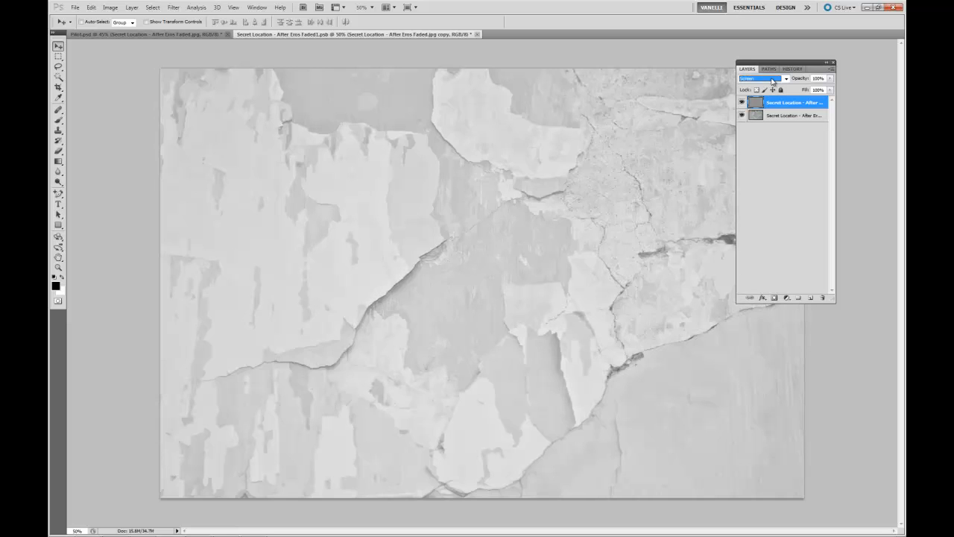
{"action": "key", "text": "Down"}
{"action": "key", "text": "Down"}
{"action": "key", "text": "Down"}
Compare Overlay and Soft Light on the High Pass copy and set its blend mode to Hard Light
{"action": "left_click", "coordinate": [773, 80]}
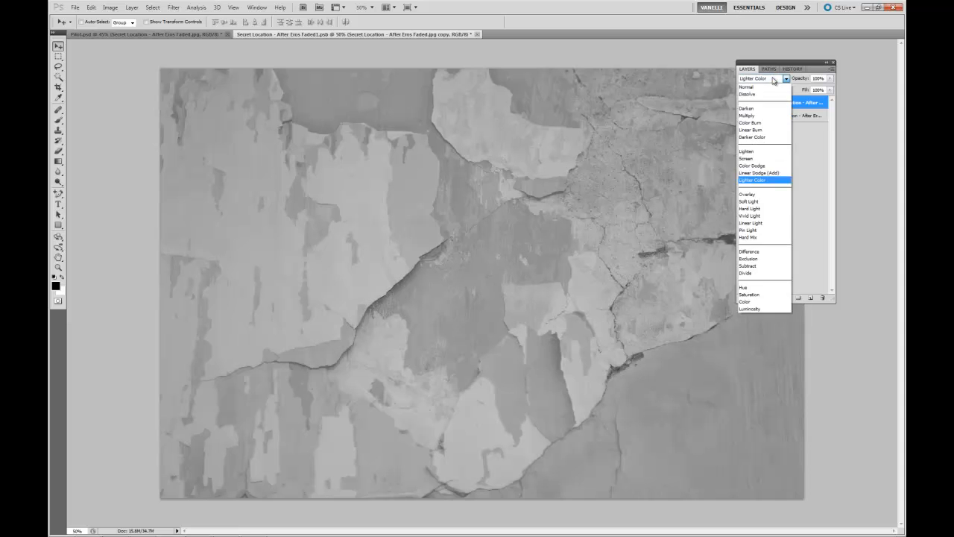
{"action": "left_click", "coordinate": [759, 190]}
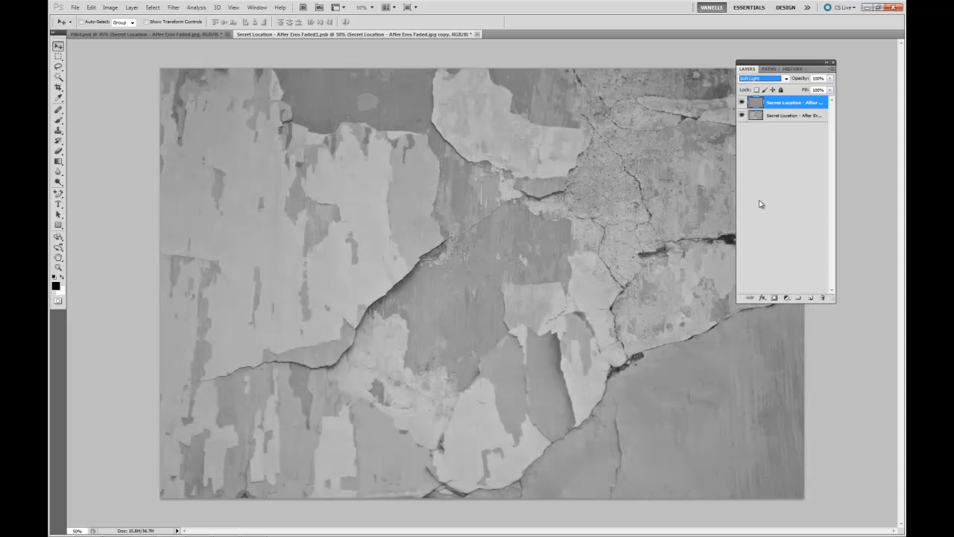
{"action": "key", "text": "Down"}
{"action": "key", "text": "Down"}
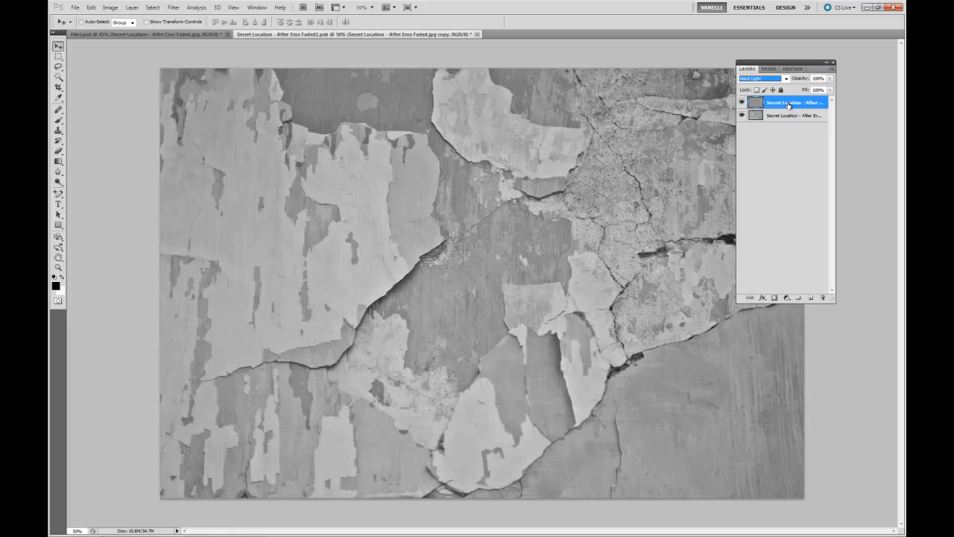
Save and close the smart object's contents, and set the After Eros Faded layer's blend mode to Soft Light in Pilot.psd
{"action": "left_click", "coordinate": [479, 35]}
{"action": "left_click", "coordinate": [447, 205]}
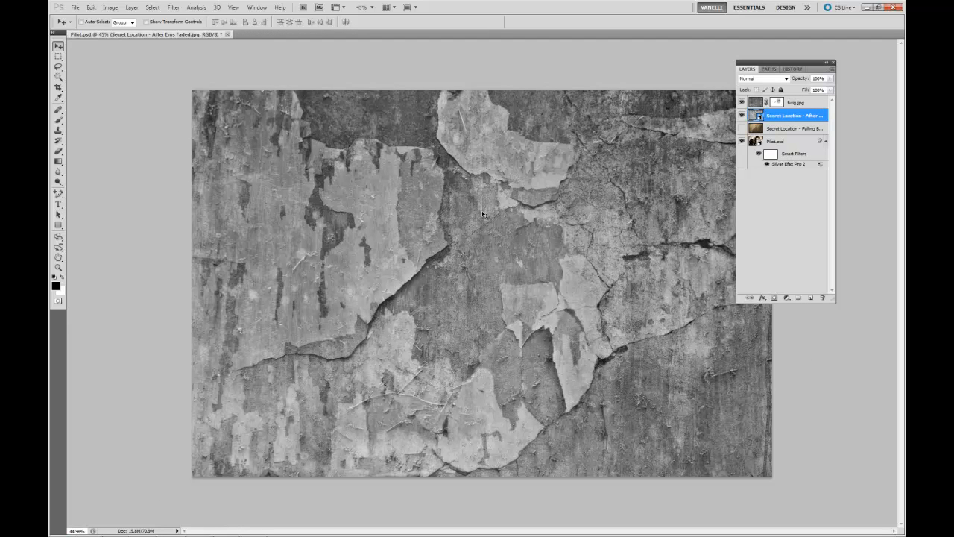
{"action": "left_click", "coordinate": [786, 78]}
{"action": "left_click", "coordinate": [749, 202]}
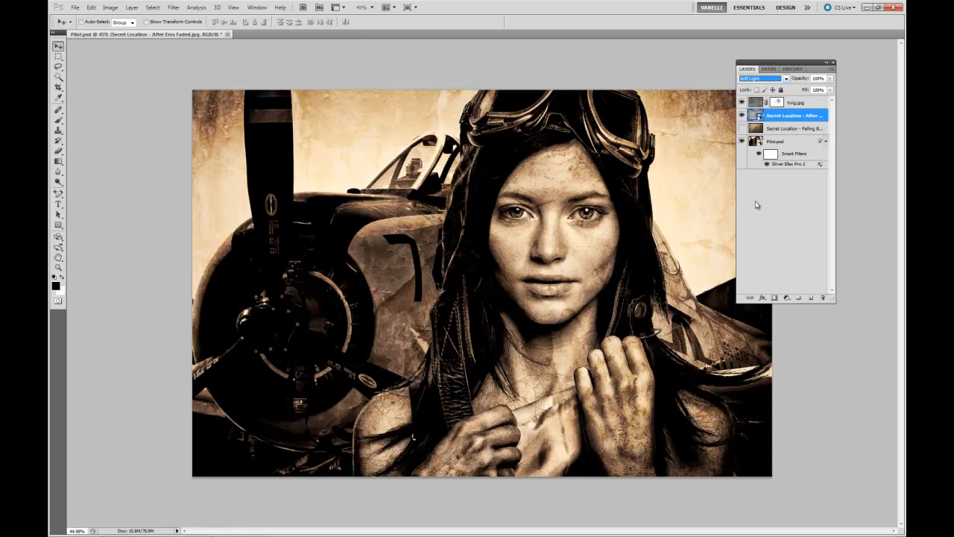
Compare the Overlay and Hard Light blend modes on the After Eros Faded layer and return it to Soft Light
{"action": "key", "text": "Up"}
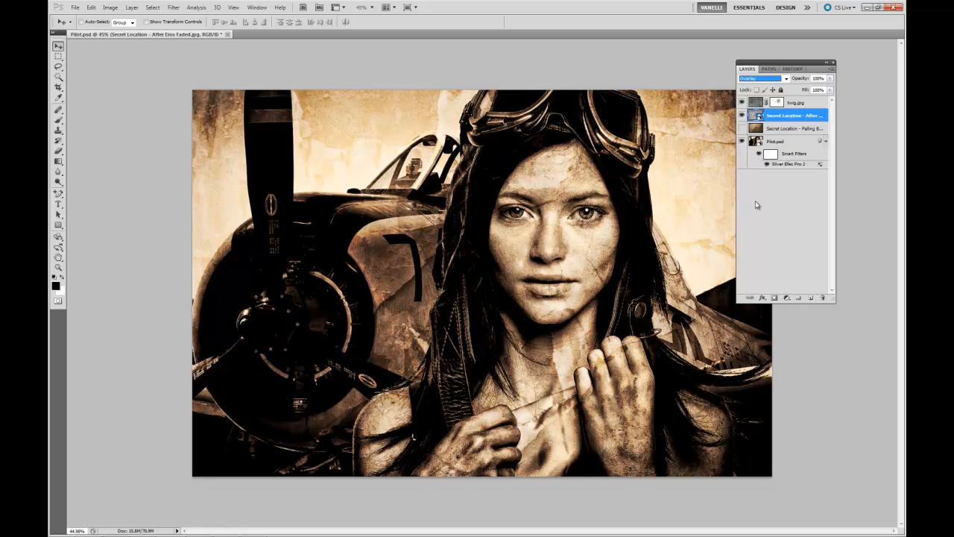
{"action": "key", "text": "Down"}
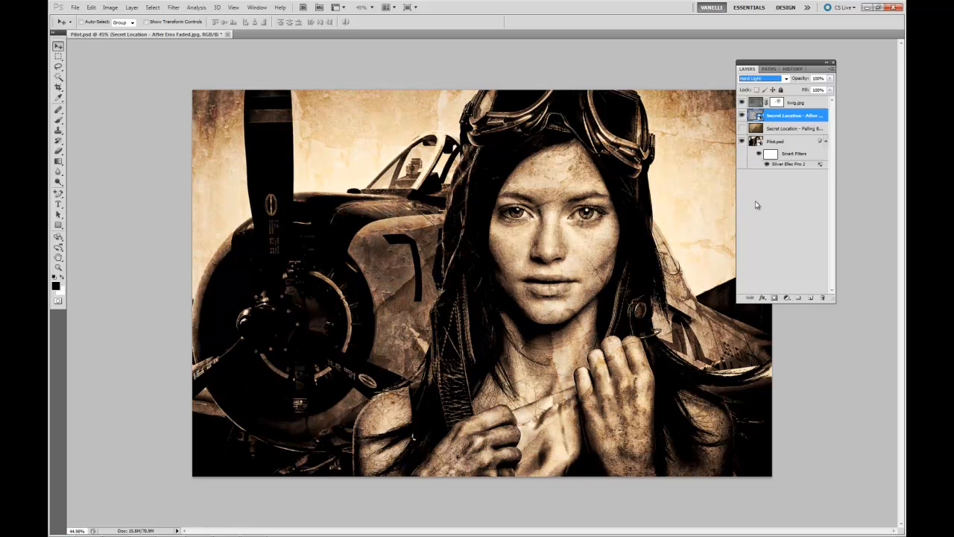
{"action": "key", "text": "Down"}
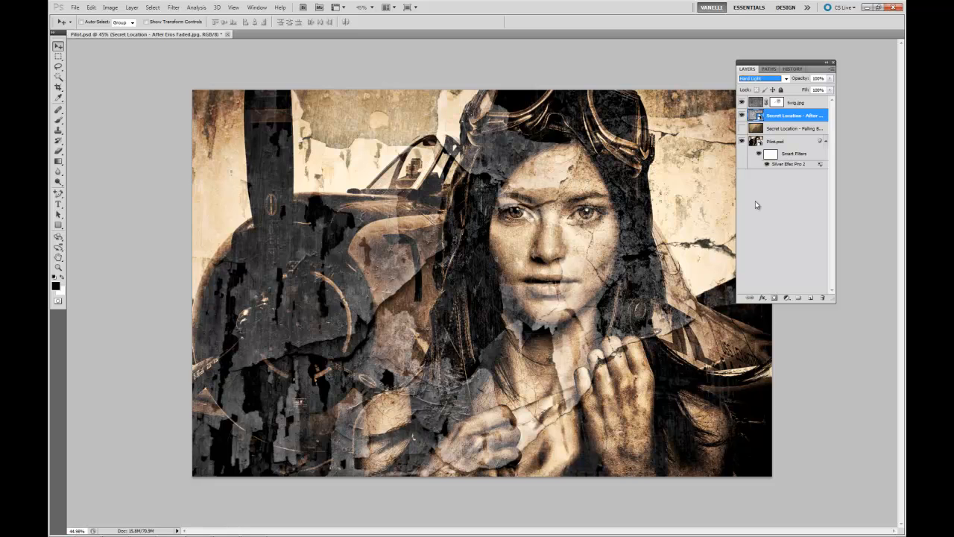
{"action": "key", "text": "Up"}
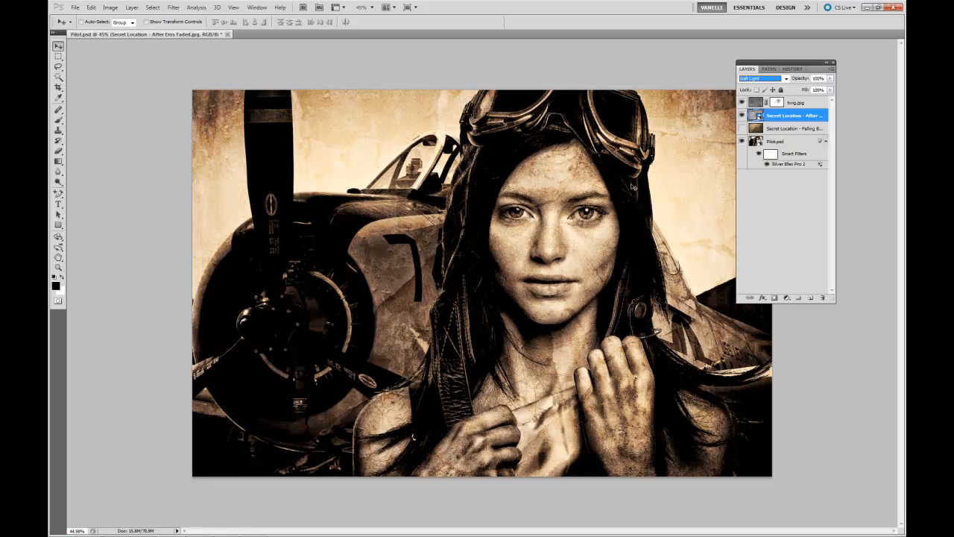
Add a layer mask to the After Eros Faded layer and paint black over the woman's eyes with a small brush
{"action": "left_click", "coordinate": [774, 298]}
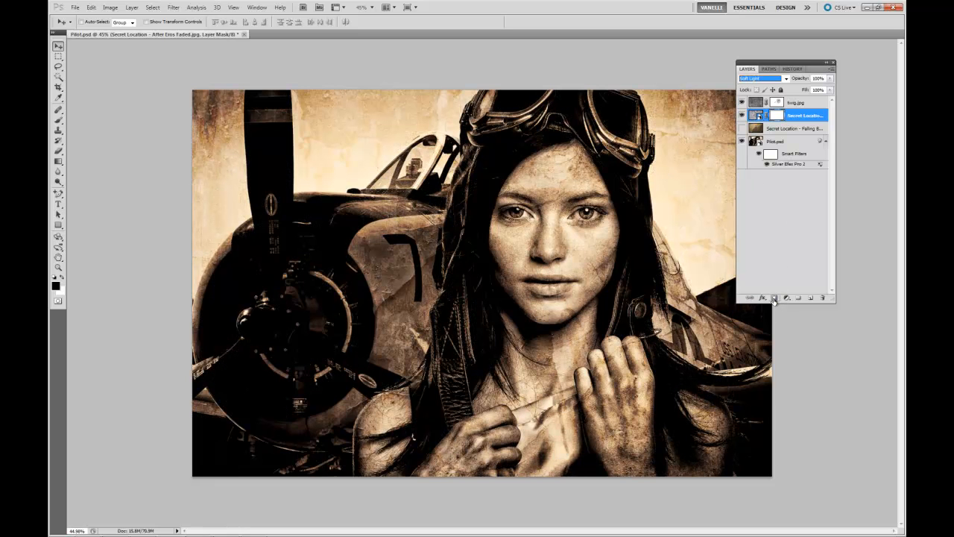
{"action": "left_click", "coordinate": [58, 119]}
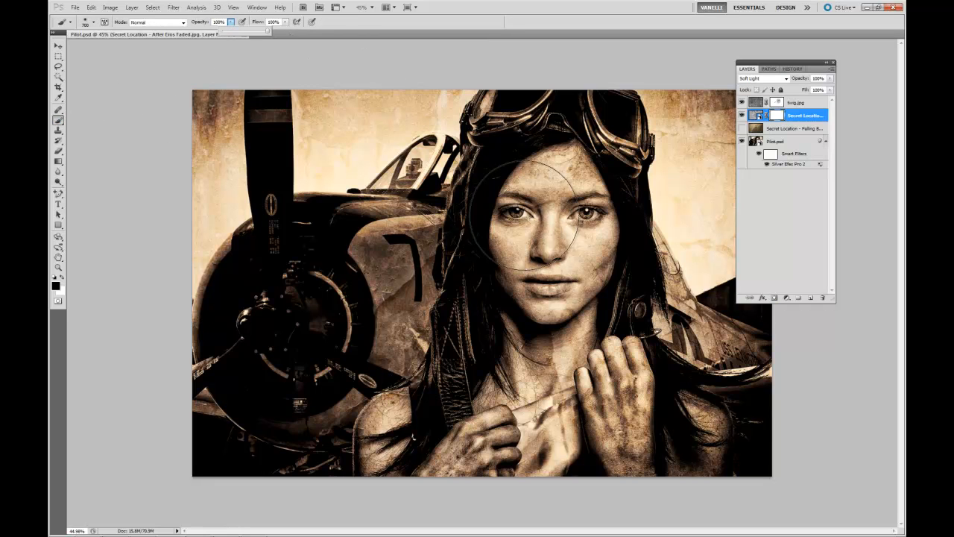
{"action": "key", "text": "bracketleft"}
{"action": "key", "text": "bracketleft"}
{"action": "key", "text": "bracketleft"}
{"action": "key", "text": "bracketleft"}
{"action": "key", "text": "bracketleft"}
{"action": "key", "text": "bracketleft"}
{"action": "key", "text": "bracketleft"}
{"action": "key", "text": "bracketleft"}
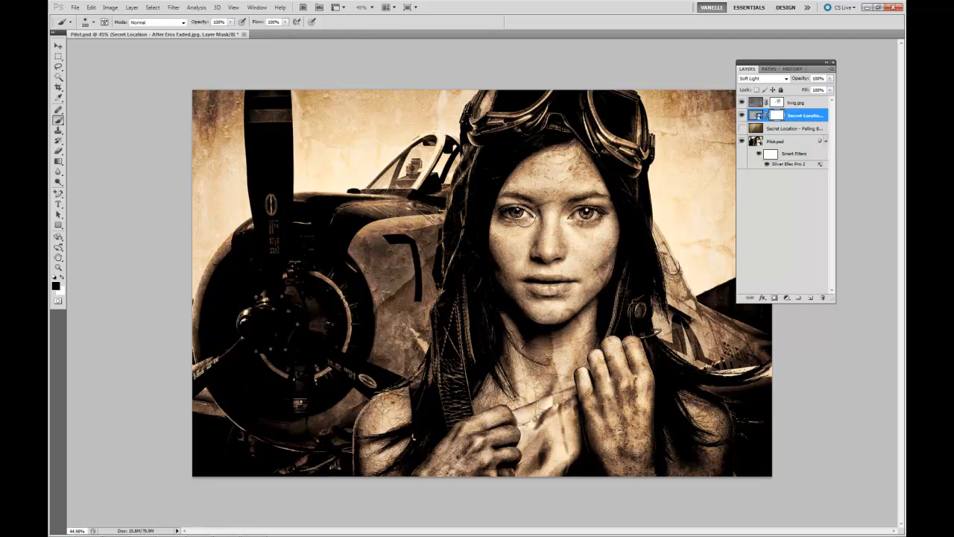
{"action": "key", "text": "bracketleft"}
{"action": "key", "text": "bracketleft"}
{"action": "left_click", "coordinate": [522, 215]}
{"action": "mouse_move", "coordinate": [515, 212]}
{"action": "left_mouse_down"}
{"action": "mouse_move", "coordinate": [601, 215]}
{"action": "mouse_move", "coordinate": [548, 202]}
{"action": "mouse_move", "coordinate": [537, 205]}
{"action": "mouse_move", "coordinate": [630, 206]}
{"action": "mouse_move", "coordinate": [579, 214]}
{"action": "left_mouse_up"}
{"action": "mouse_move", "coordinate": [574, 319]}
{"action": "left_mouse_down"}
{"action": "mouse_move", "coordinate": [569, 313]}
{"action": "mouse_move", "coordinate": [581, 320]}
{"action": "left_mouse_up"}
Mask the After Eros Faded texture off the woman's face and body with a 600 px black brush at 80% opacity
{"action": "key", "text": "bracketright"}
{"action": "key", "text": "bracketright"}
{"action": "key", "text": "bracketright"}
{"action": "key", "text": "bracketright"}
{"action": "key", "text": "bracketright"}
{"action": "key", "text": "bracketright"}
{"action": "key", "text": "bracketright"}
{"action": "key", "text": "bracketright"}
{"action": "key", "text": "bracketright"}
{"action": "key", "text": "bracketright"}
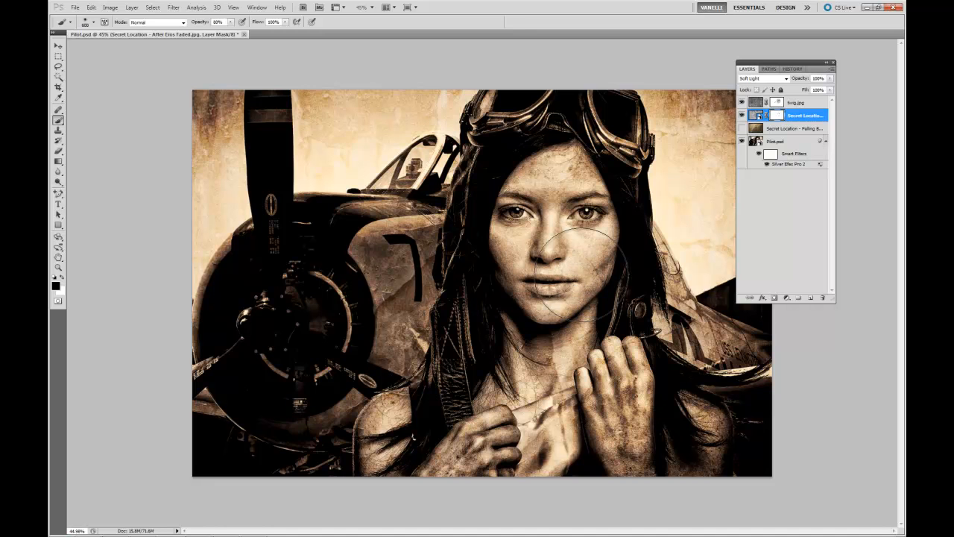
{"action": "mouse_move", "coordinate": [582, 274]}
{"action": "left_mouse_down"}
{"action": "mouse_move", "coordinate": [572, 203]}
{"action": "mouse_move", "coordinate": [528, 199]}
{"action": "mouse_move", "coordinate": [568, 239]}
{"action": "mouse_move", "coordinate": [559, 280]}
{"action": "mouse_move", "coordinate": [539, 280]}
{"action": "mouse_move", "coordinate": [578, 230]}
{"action": "mouse_move", "coordinate": [547, 292]}
{"action": "mouse_move", "coordinate": [570, 274]}
{"action": "mouse_move", "coordinate": [619, 444]}
{"action": "mouse_move", "coordinate": [613, 416]}
{"action": "mouse_move", "coordinate": [621, 423]}
{"action": "mouse_move", "coordinate": [557, 352]}
{"action": "mouse_move", "coordinate": [533, 414]}
{"action": "mouse_move", "coordinate": [481, 438]}
{"action": "mouse_move", "coordinate": [444, 442]}
{"action": "mouse_move", "coordinate": [469, 453]}
{"action": "mouse_move", "coordinate": [418, 453]}
{"action": "mouse_move", "coordinate": [632, 409]}
{"action": "mouse_move", "coordinate": [694, 445]}
{"action": "mouse_move", "coordinate": [609, 424]}
{"action": "mouse_move", "coordinate": [564, 258]}
{"action": "mouse_move", "coordinate": [572, 253]}
{"action": "mouse_move", "coordinate": [542, 248]}
{"action": "mouse_move", "coordinate": [546, 341]}
{"action": "mouse_move", "coordinate": [552, 261]}
{"action": "left_mouse_up"}
{"action": "mouse_move", "coordinate": [567, 357]}
{"action": "left_mouse_down"}
{"action": "mouse_move", "coordinate": [581, 406]}
{"action": "mouse_move", "coordinate": [537, 417]}
{"action": "left_mouse_up"}
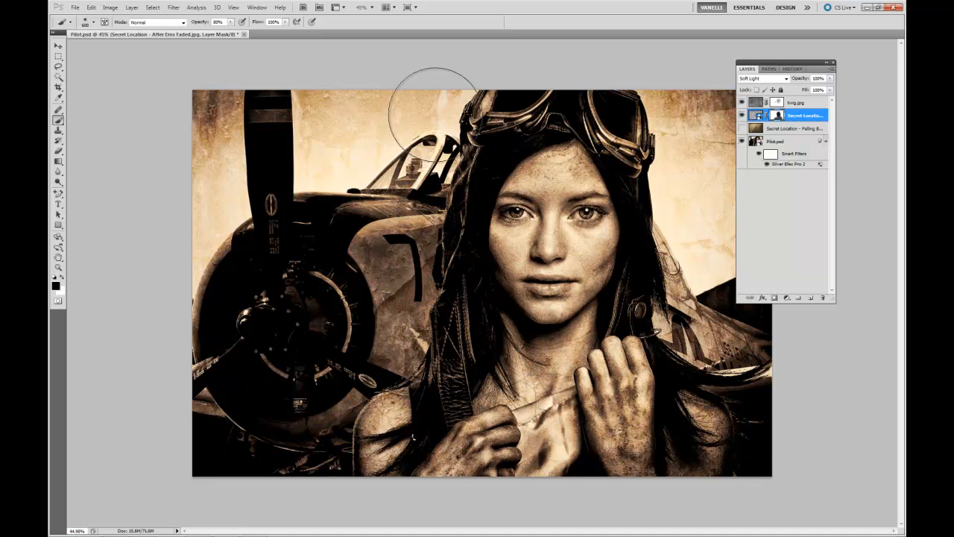
Mask the After Eros Faded texture off the upper propeller blade with a 200 px black brush at 80% opacity
{"action": "key", "text": "bracketleft"}
{"action": "key", "text": "bracketleft"}
{"action": "key", "text": "bracketleft"}
{"action": "key", "text": "bracketleft"}
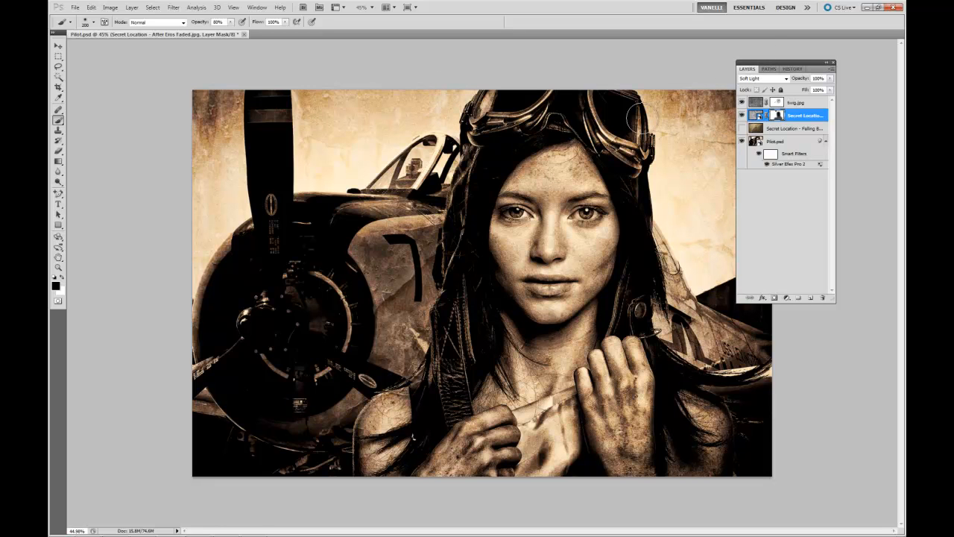
{"action": "double_click", "coordinate": [743, 69]}
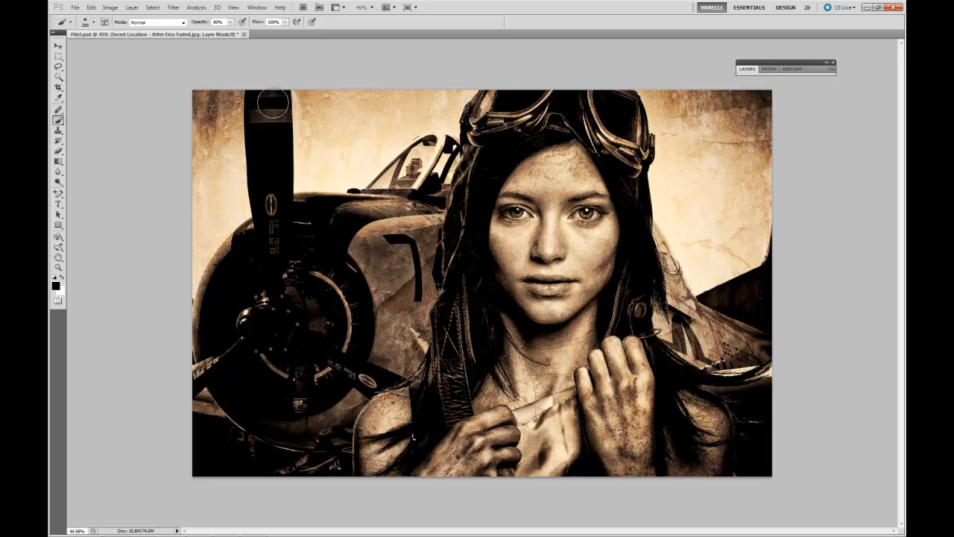
{"action": "mouse_move", "coordinate": [267, 122]}
{"action": "left_mouse_down"}
{"action": "mouse_move", "coordinate": [266, 236]}
{"action": "mouse_move", "coordinate": [269, 95]}
{"action": "mouse_move", "coordinate": [267, 253]}
{"action": "mouse_move", "coordinate": [269, 94]}
{"action": "left_mouse_up"}
{"action": "left_click", "coordinate": [747, 70]}
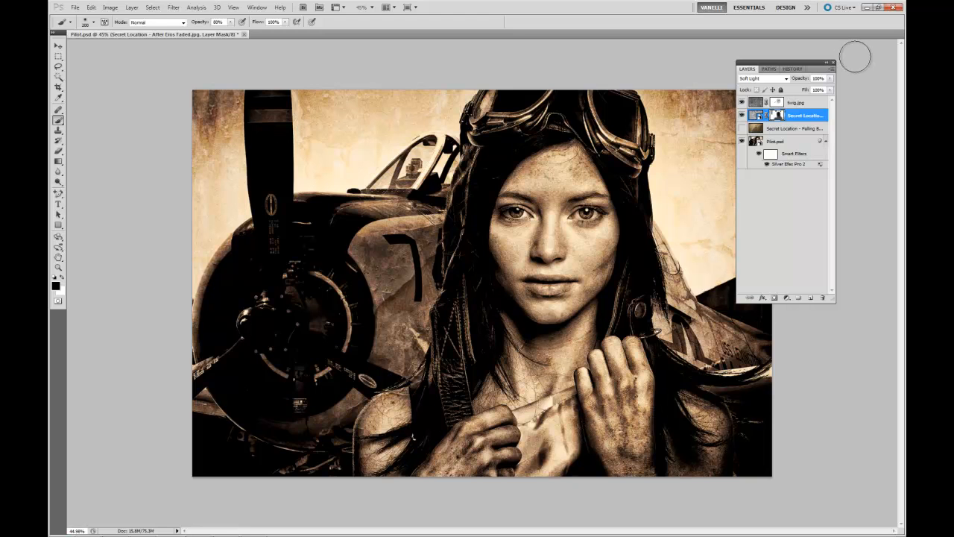
Show the Falling Between texture layer and stretch its height to about 101% so it covers the canvas's top edge
{"action": "left_click", "coordinate": [742, 129]}
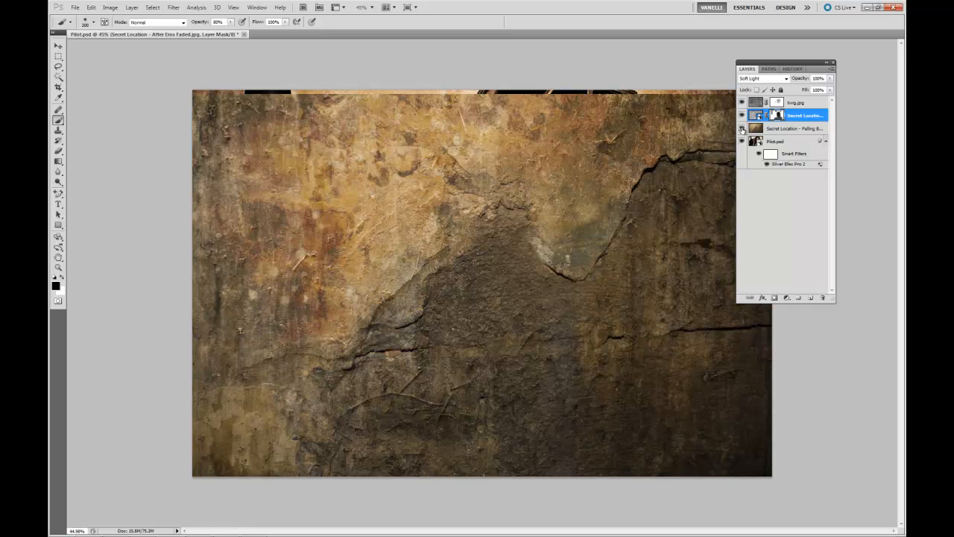
{"action": "left_click", "coordinate": [59, 46]}
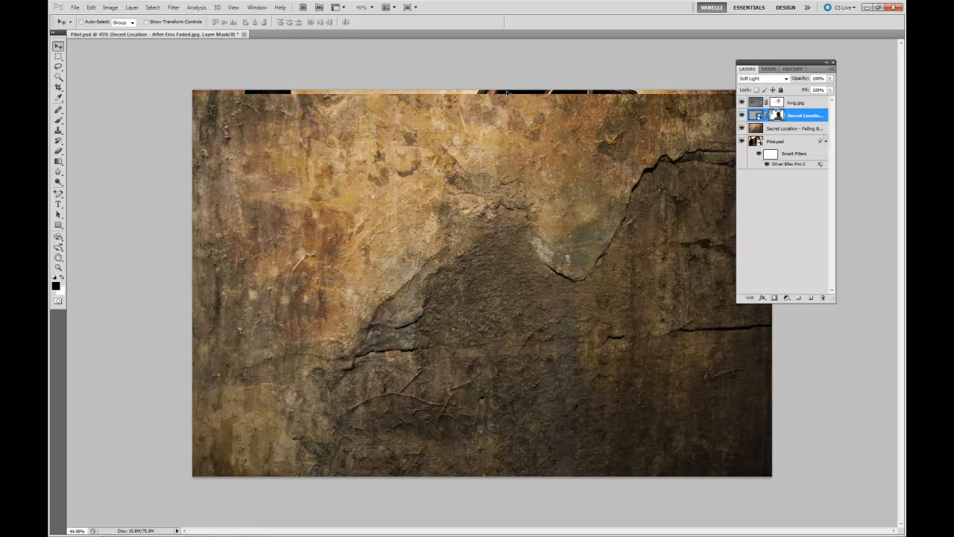
{"action": "left_click", "coordinate": [759, 129]}
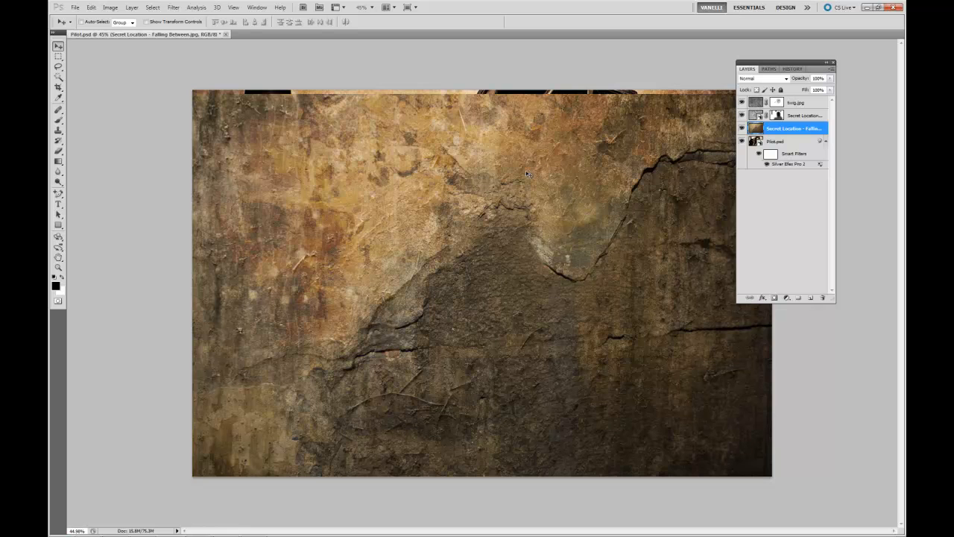
{"action": "key", "text": "ctrl+t"}
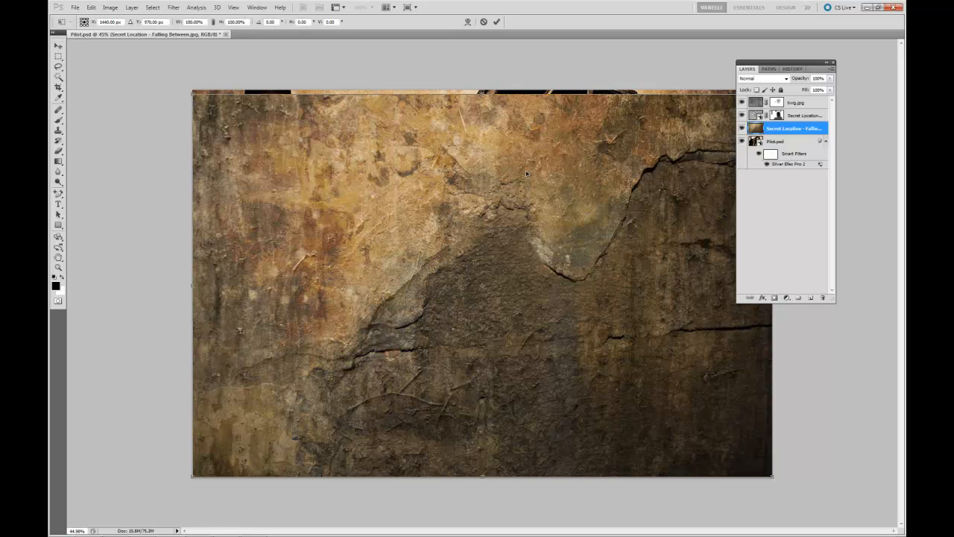
{"action": "left_click_drag", "start_coordinate": [481, 92], "coordinate": [481, 90]}
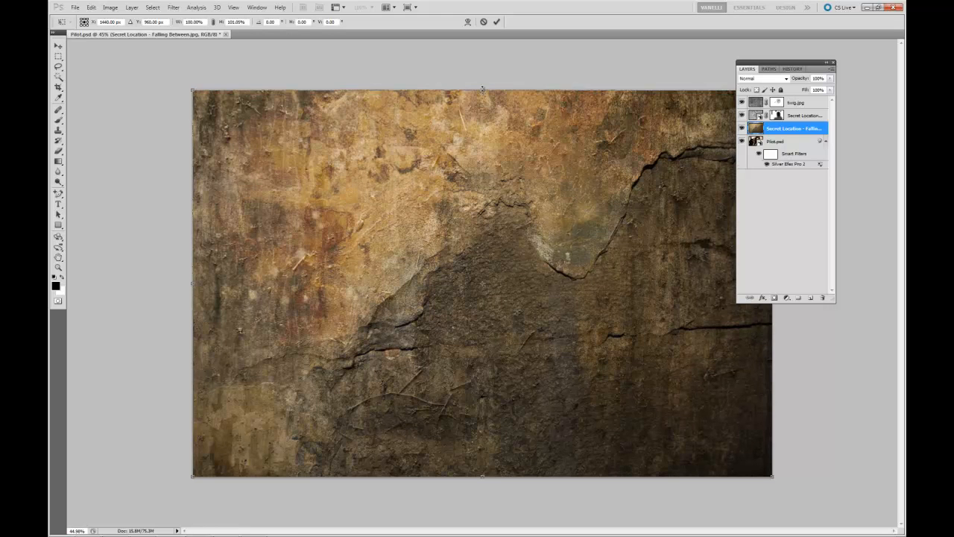
{"action": "key", "text": "Return"}
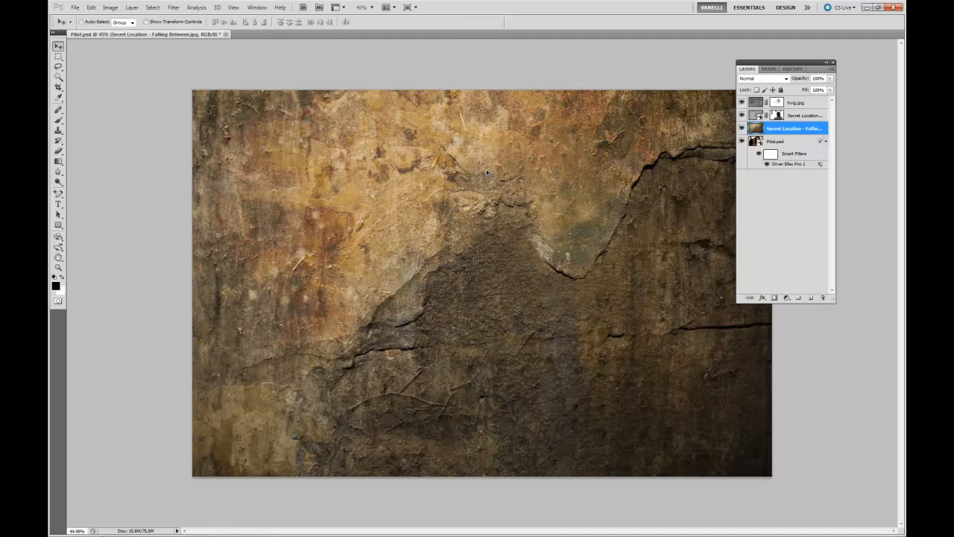
Desaturate the Falling Between layer and set its blend mode to Soft Light
{"action": "key", "text": "ctrl+shift+u"}
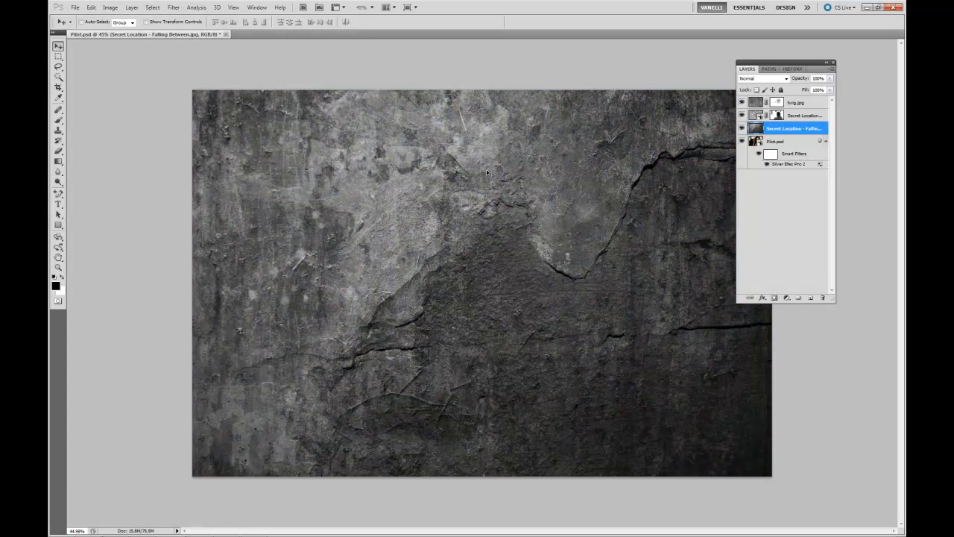
{"action": "left_click", "coordinate": [763, 78]}
{"action": "left_click", "coordinate": [760, 202]}
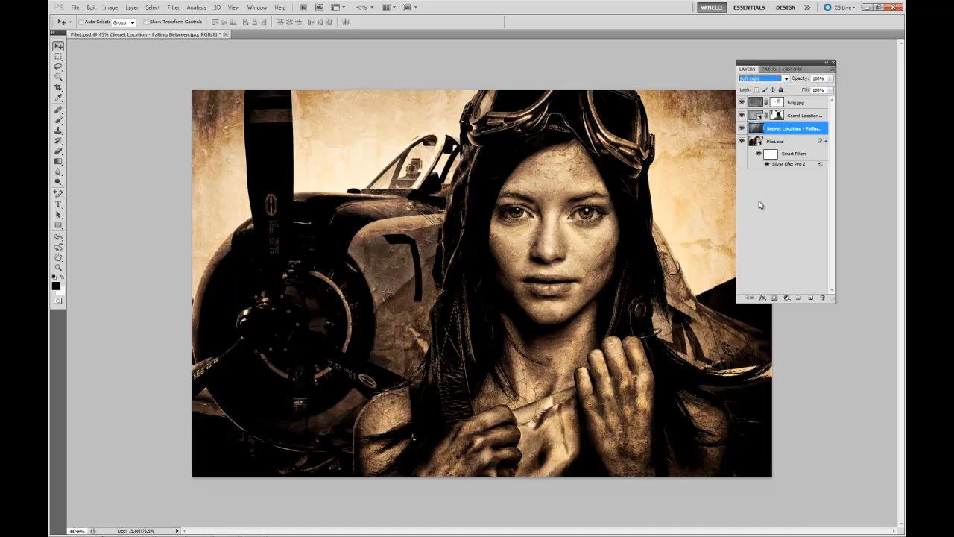
Temporarily hide the two upper texture layers, compare Hard Light and Overlay on the Falling Between layer, and return it to Soft Light
{"action": "left_click", "coordinate": [742, 102]}
{"action": "left_click", "coordinate": [743, 115]}
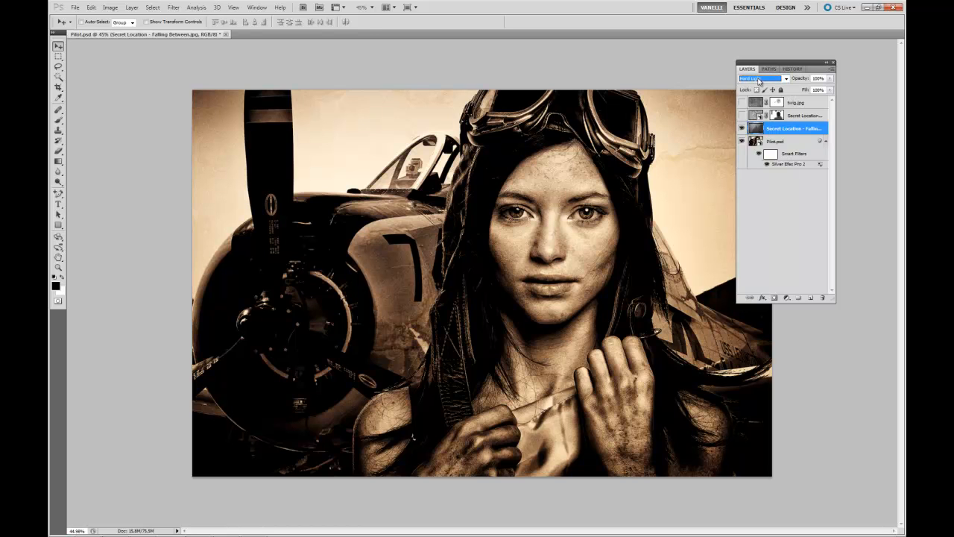
{"action": "key", "text": "Down"}
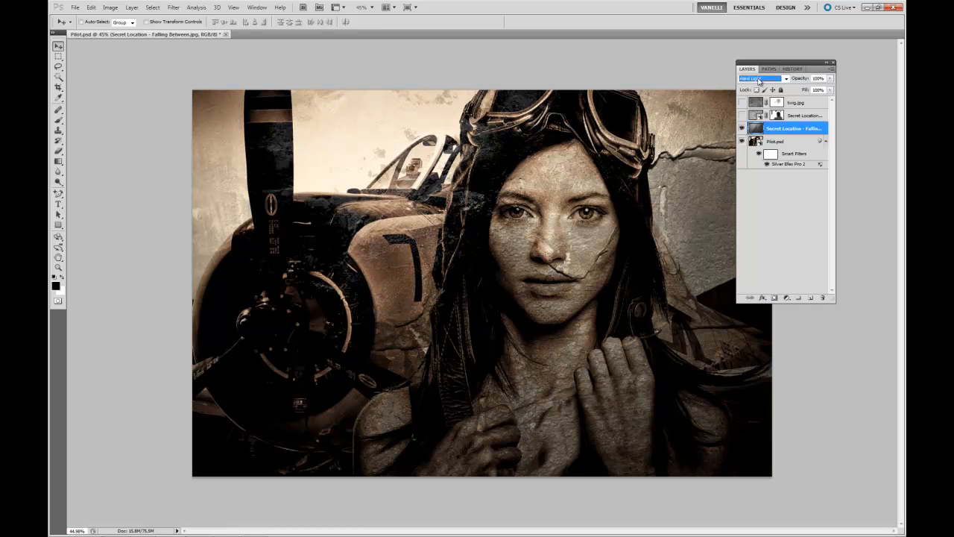
{"action": "key", "text": "Up"}
{"action": "key", "text": "Up"}
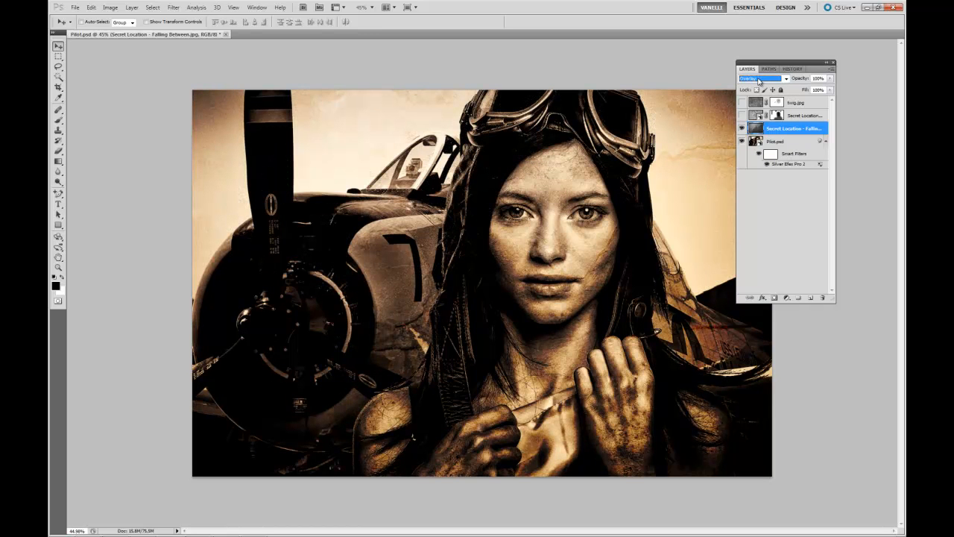
{"action": "key", "text": "Down"}
{"action": "key", "text": "Up"}
{"action": "key", "text": "Down"}
{"action": "key", "text": "Up"}
{"action": "key", "text": "Down"}
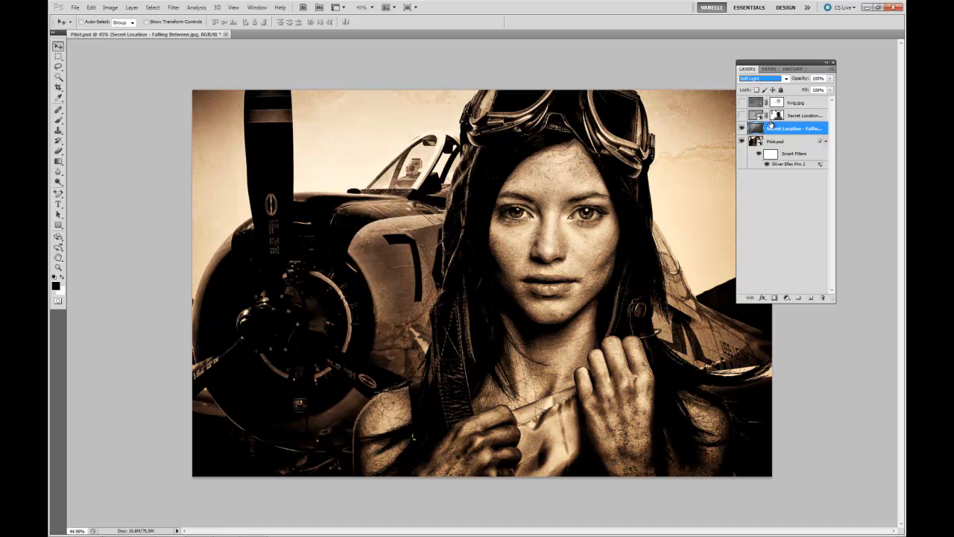
{"action": "left_click", "coordinate": [742, 102]}
{"action": "left_click", "coordinate": [742, 114]}
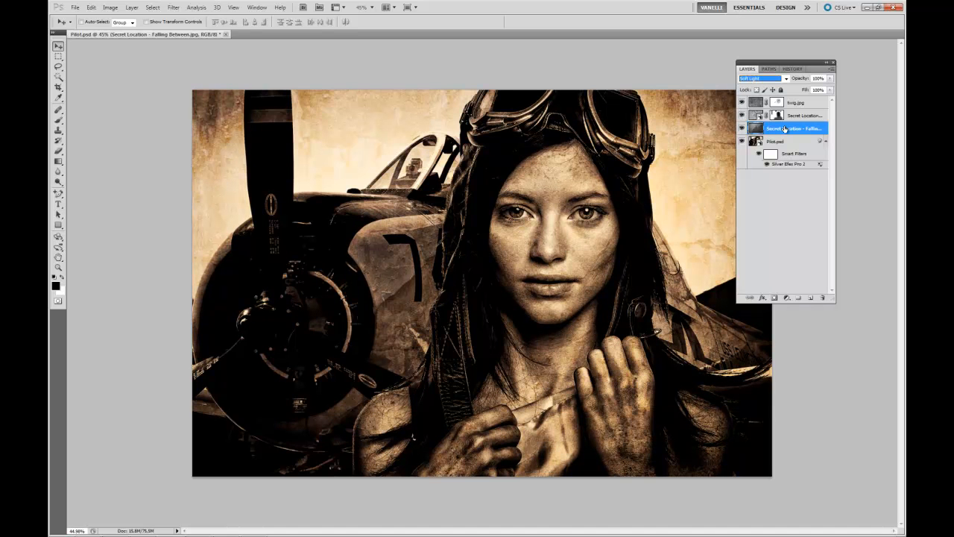
Add a layer mask to the Falling Between layer and paint black over both eyes with a 70 px brush at 100% opacity
{"action": "left_click", "coordinate": [775, 298]}
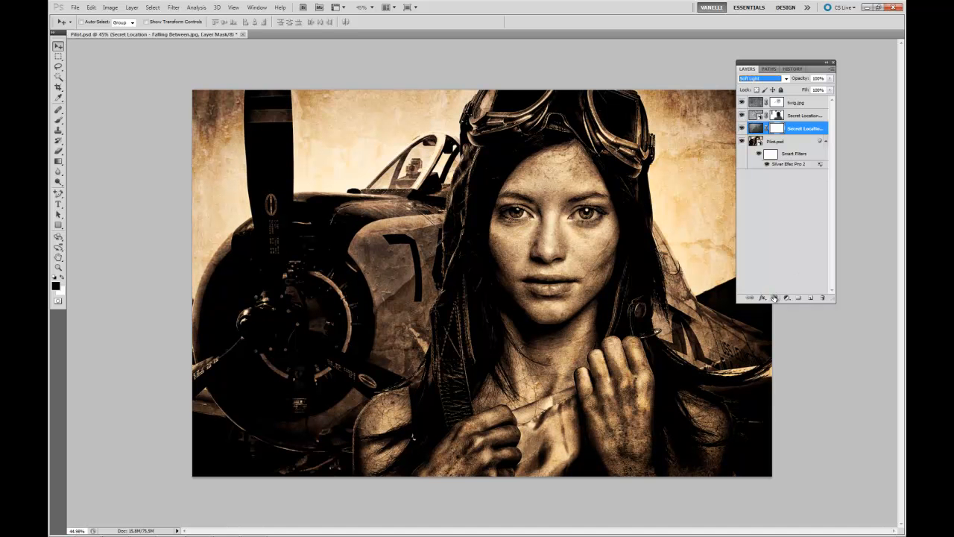
{"action": "left_click_drag", "start_coordinate": [772, 67], "coordinate": [831, 62]}
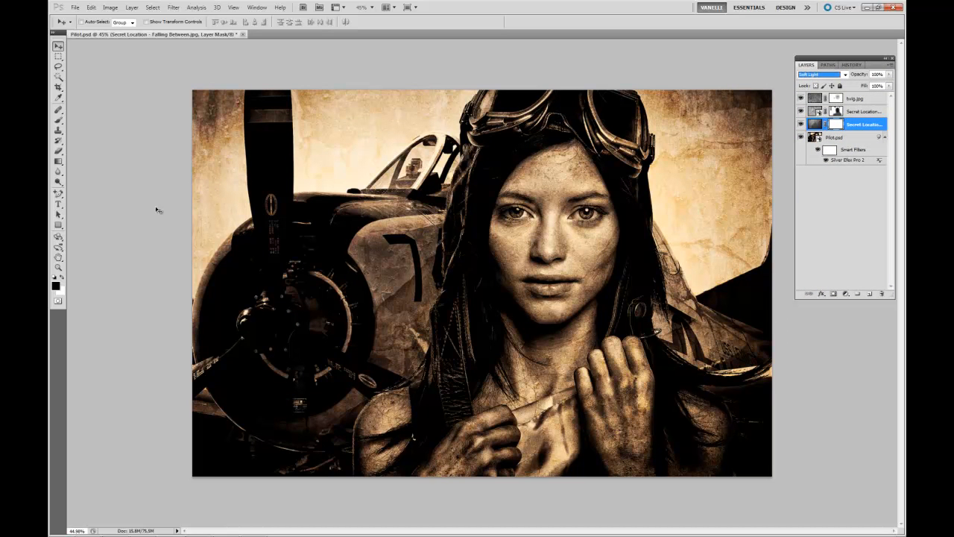
{"action": "left_click", "coordinate": [59, 121]}
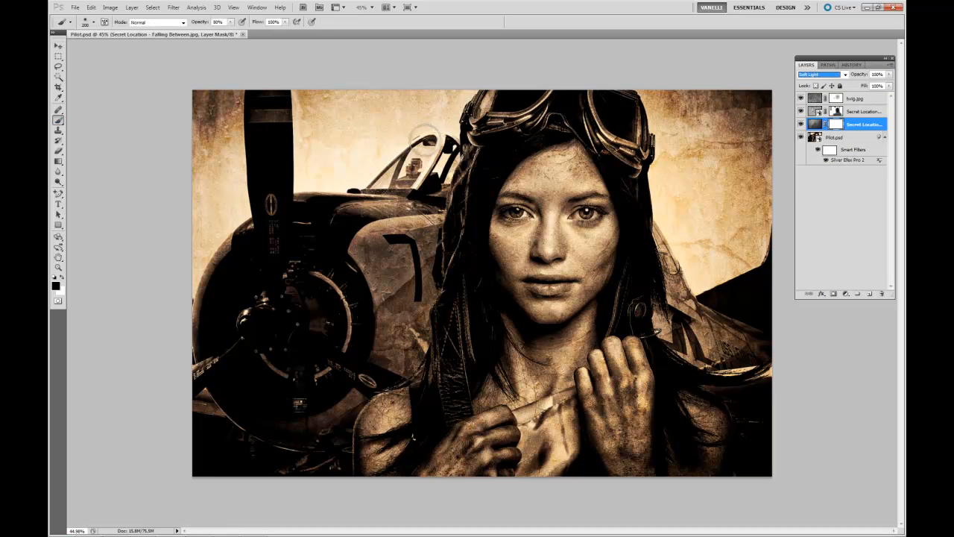
{"action": "left_click", "coordinate": [230, 22]}
{"action": "left_click_drag", "start_coordinate": [231, 36], "coordinate": [267, 36]}
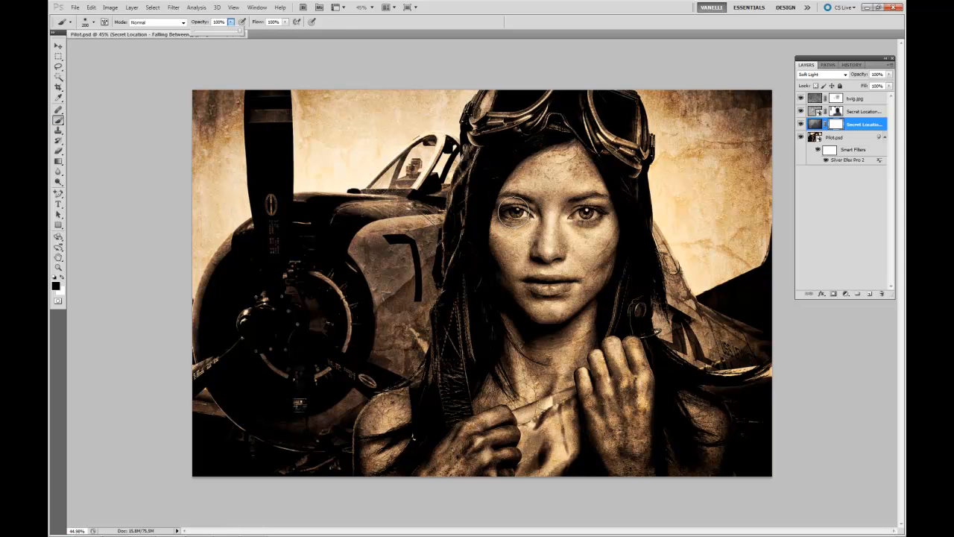
{"action": "key", "text": "bracketleft"}
{"action": "key", "text": "bracketleft"}
{"action": "key", "text": "bracketleft"}
{"action": "key", "text": "bracketleft"}
{"action": "key", "text": "bracketleft"}
{"action": "key", "text": "bracketleft"}
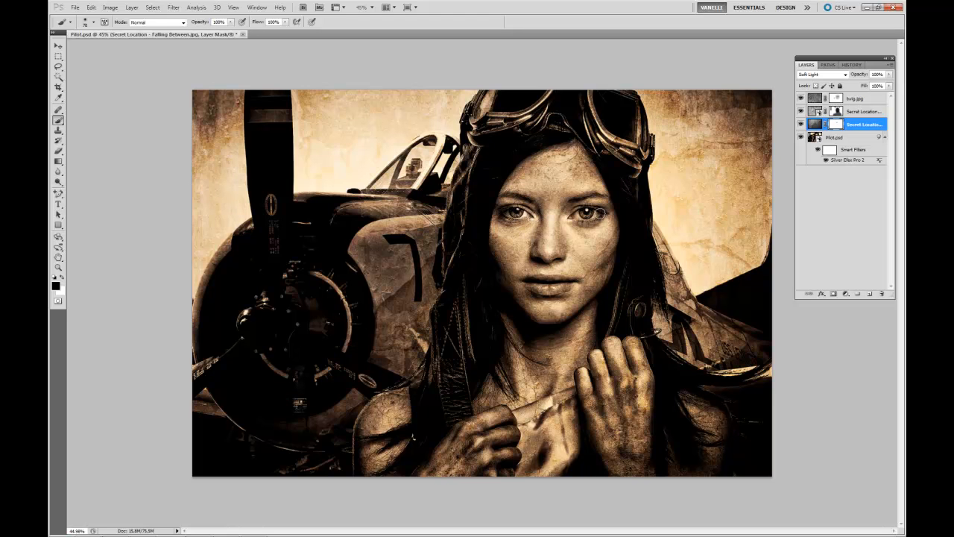
{"action": "left_click", "coordinate": [587, 214]}
Inspect the Falling Between layer's mask and paint over the face with a 600 px white brush at 39% opacity
{"action": "key", "text": "x"}
{"action": "left_click", "coordinate": [231, 21]}
{"action": "left_click_drag", "start_coordinate": [234, 35], "coordinate": [206, 36]}
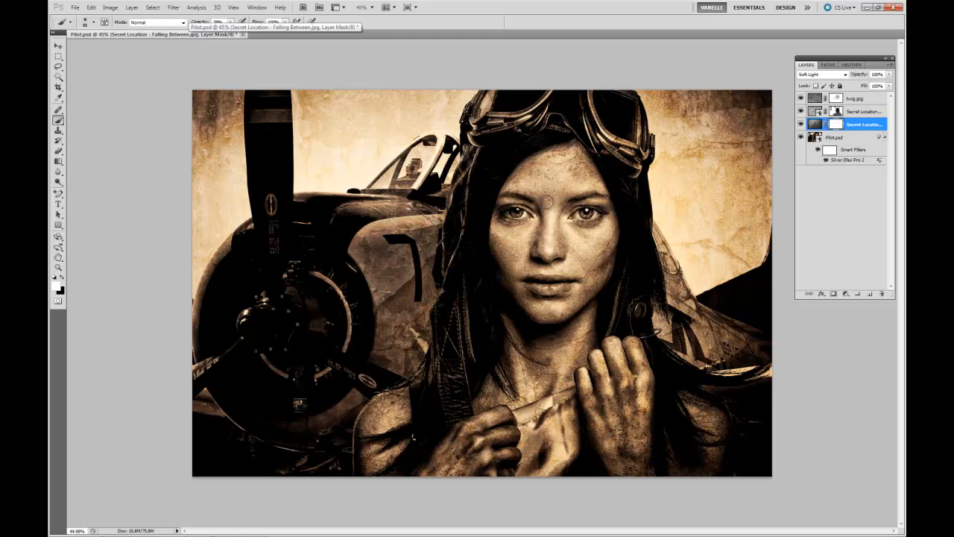
{"action": "key", "text": "bracketright"}
{"action": "key", "text": "bracketright"}
{"action": "key", "text": "bracketright"}
{"action": "key", "text": "bracketright"}
{"action": "key", "text": "bracketright"}
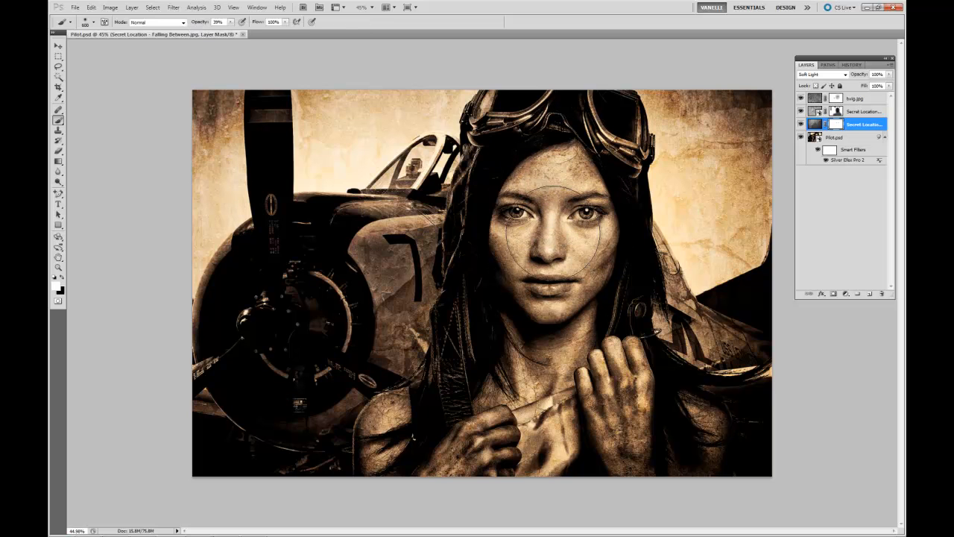
{"action": "left_click", "coordinate": [835, 124], "text": "alt"}
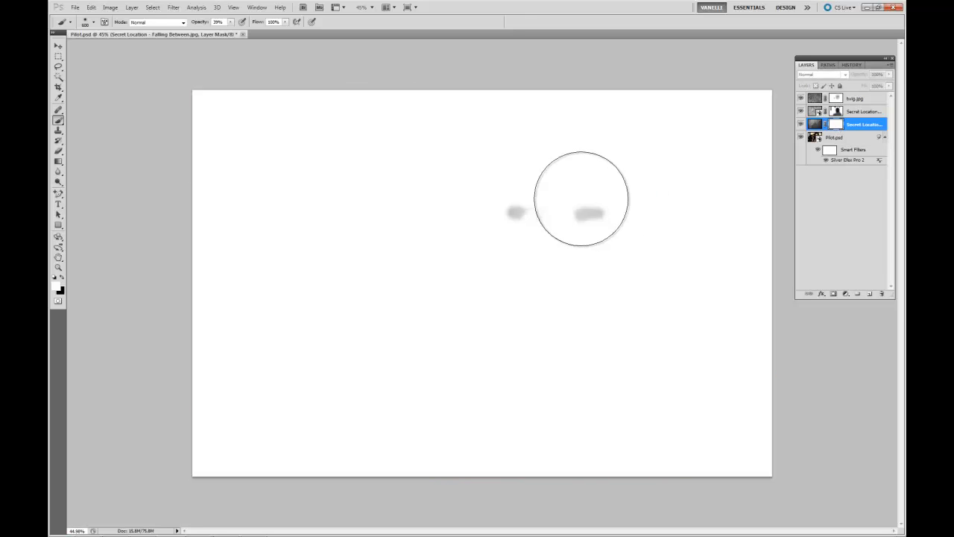
{"action": "left_click", "coordinate": [836, 125], "text": "alt"}
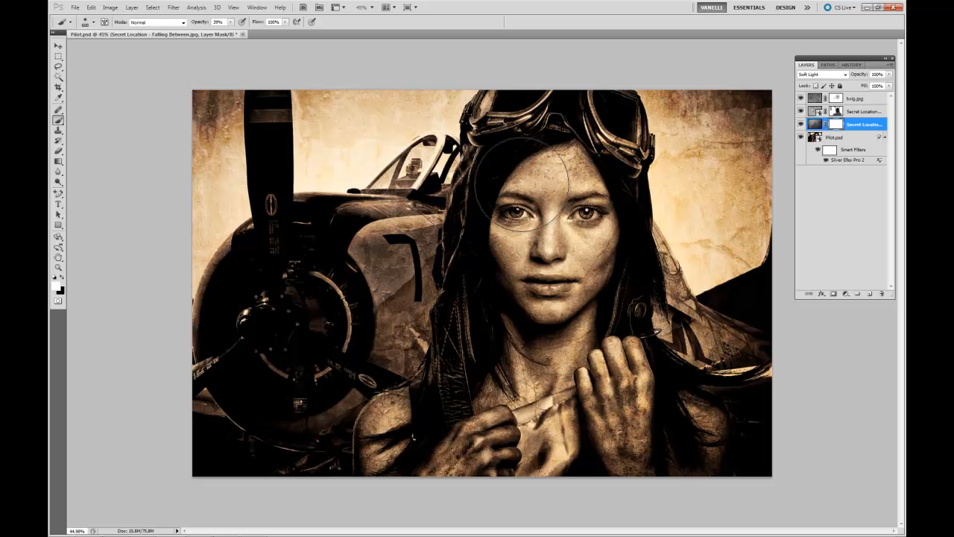
{"action": "mouse_move", "coordinate": [549, 255]}
{"action": "left_mouse_down"}
{"action": "mouse_move", "coordinate": [523, 231]}
{"action": "mouse_move", "coordinate": [544, 195]}
{"action": "mouse_move", "coordinate": [534, 281]}
{"action": "left_mouse_up"}
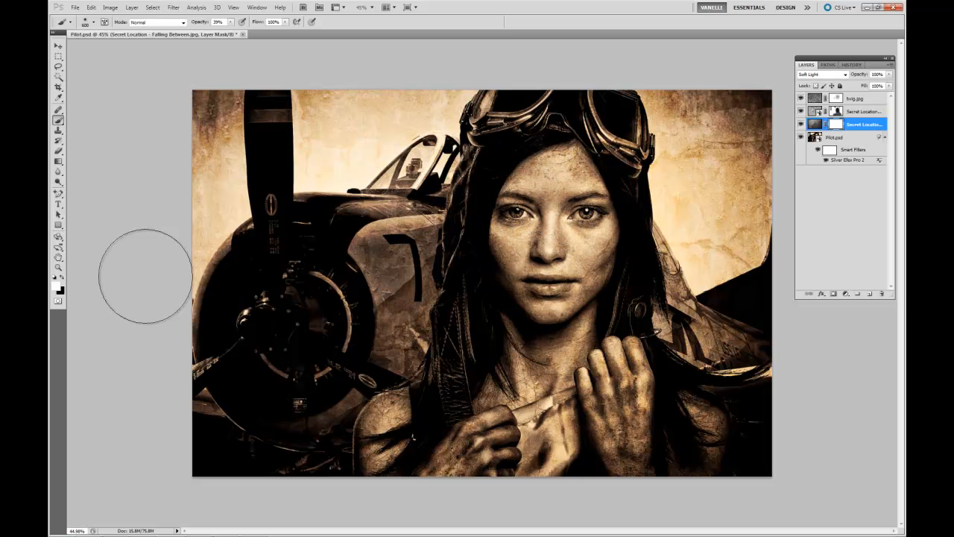
Paint black over the face and around the raised hand's forearm on the Falling Between layer's mask, using the 600 px brush at 39% opacity
{"action": "left_click", "coordinate": [62, 279]}
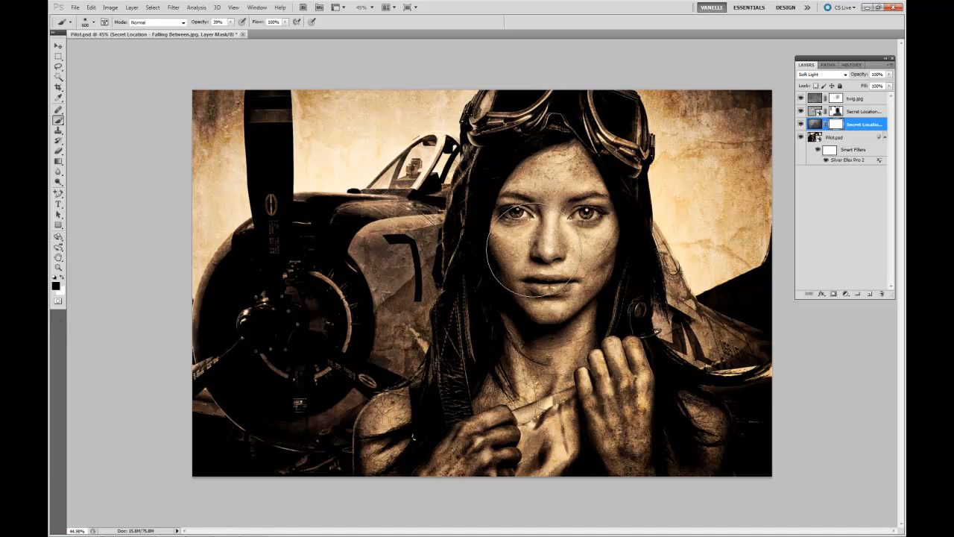
{"action": "mouse_move", "coordinate": [533, 262]}
{"action": "left_mouse_down"}
{"action": "mouse_move", "coordinate": [570, 242]}
{"action": "mouse_move", "coordinate": [563, 196]}
{"action": "mouse_move", "coordinate": [571, 259]}
{"action": "mouse_move", "coordinate": [547, 281]}
{"action": "mouse_move", "coordinate": [575, 252]}
{"action": "mouse_move", "coordinate": [579, 211]}
{"action": "mouse_move", "coordinate": [574, 202]}
{"action": "mouse_move", "coordinate": [537, 215]}
{"action": "mouse_move", "coordinate": [535, 249]}
{"action": "mouse_move", "coordinate": [549, 276]}
{"action": "mouse_move", "coordinate": [564, 267]}
{"action": "mouse_move", "coordinate": [566, 207]}
{"action": "mouse_move", "coordinate": [583, 211]}
{"action": "mouse_move", "coordinate": [537, 182]}
{"action": "mouse_move", "coordinate": [524, 281]}
{"action": "mouse_move", "coordinate": [550, 283]}
{"action": "mouse_move", "coordinate": [577, 238]}
{"action": "left_mouse_up"}
{"action": "mouse_move", "coordinate": [620, 483]}
{"action": "left_mouse_down"}
{"action": "mouse_move", "coordinate": [623, 388]}
{"action": "mouse_move", "coordinate": [447, 434]}
{"action": "mouse_move", "coordinate": [490, 435]}
{"action": "mouse_move", "coordinate": [492, 445]}
{"action": "mouse_move", "coordinate": [670, 427]}
{"action": "left_mouse_up"}
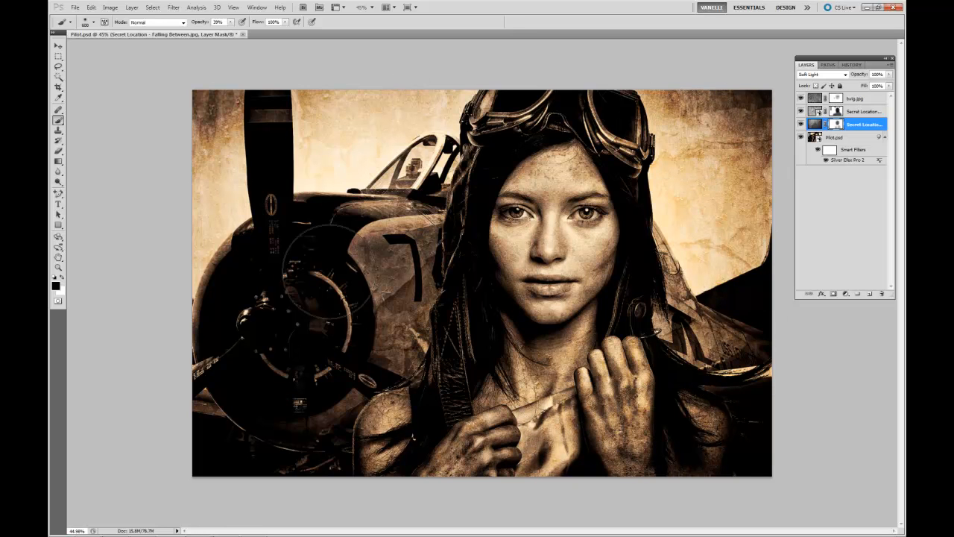
{"action": "key", "text": "ctrl+minus"}
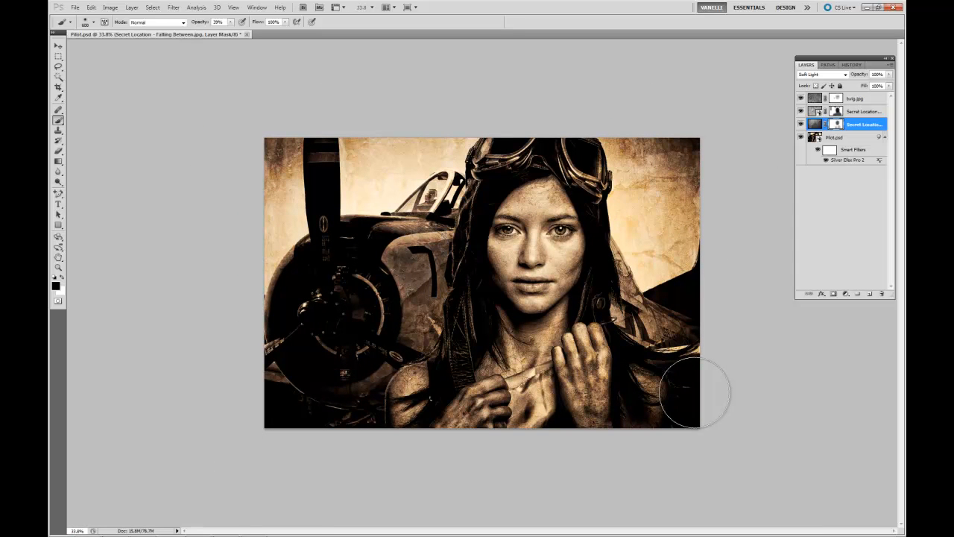
{"action": "key", "text": "ctrl+plus"}
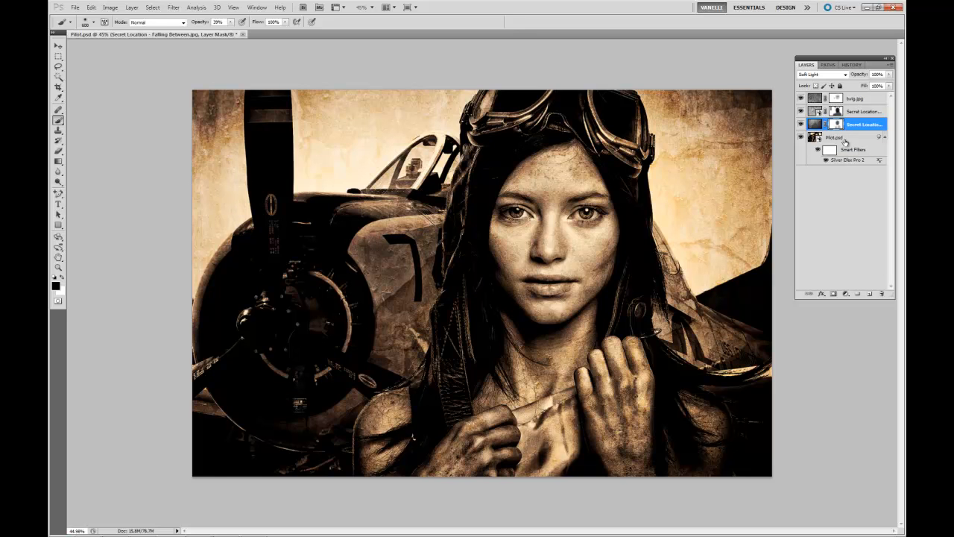
Open the Pilot.psd smart object's contents, hide the woman's layer, save, and return to the composite document
{"action": "left_click", "coordinate": [816, 139]}
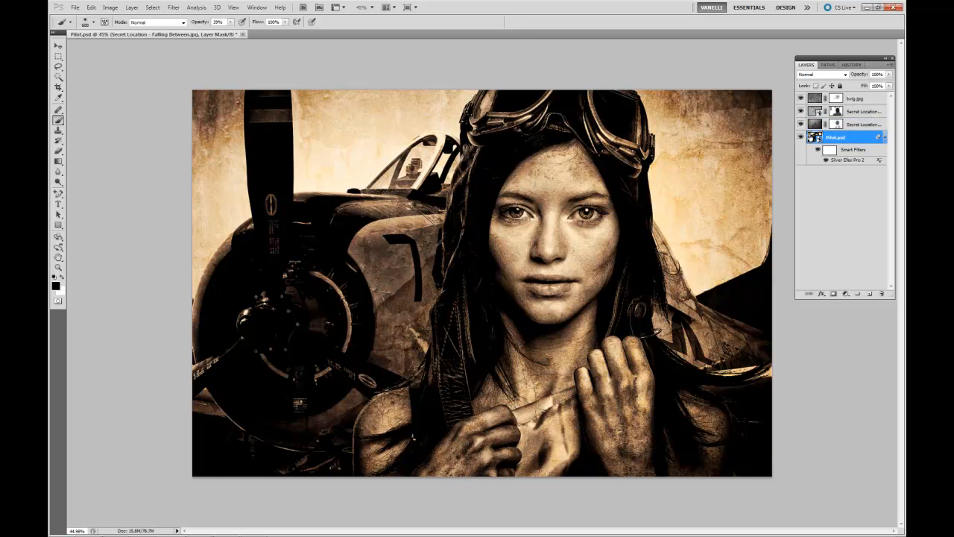
{"action": "double_click", "coordinate": [814, 137]}
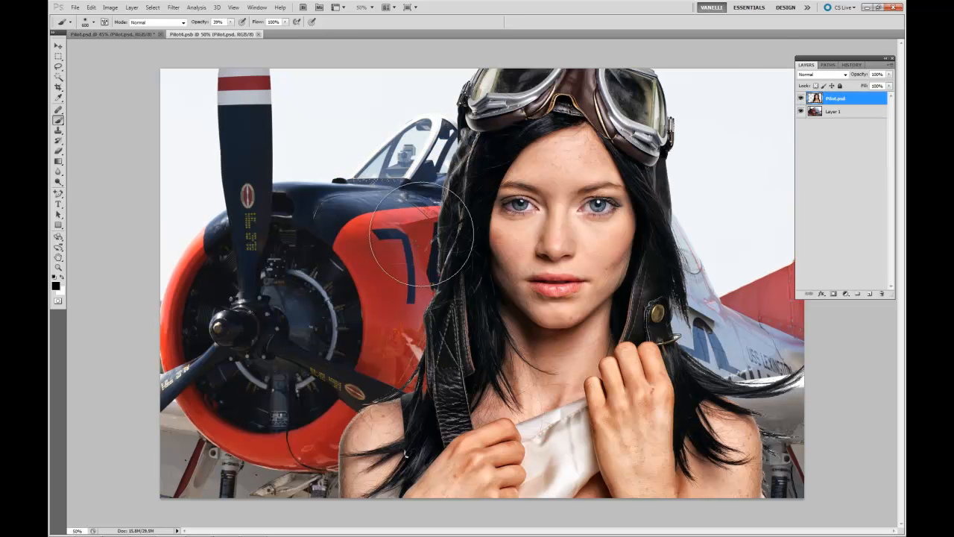
{"action": "left_click", "coordinate": [801, 100]}
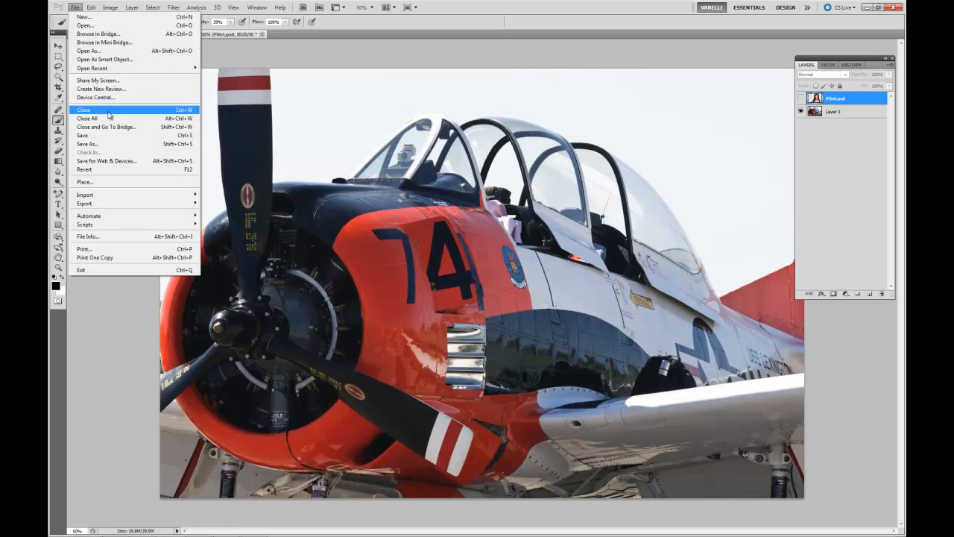
{"action": "left_click", "coordinate": [107, 136]}
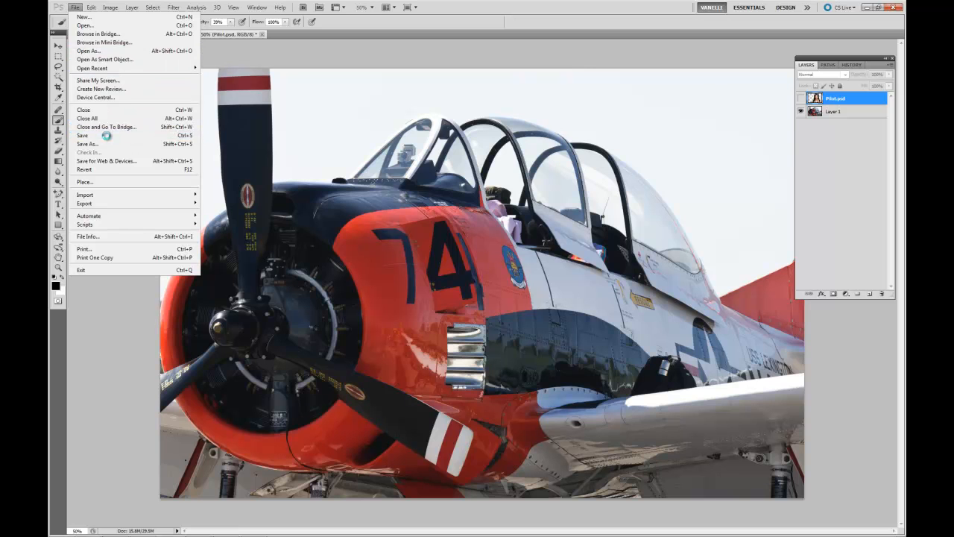
{"action": "left_click", "coordinate": [129, 35]}
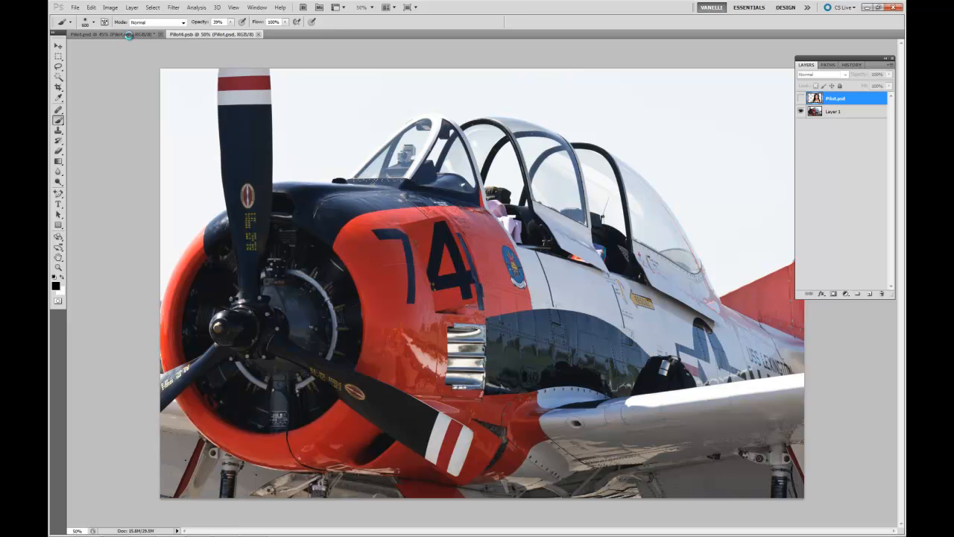
{"action": "key", "text": "ctrl+s"}
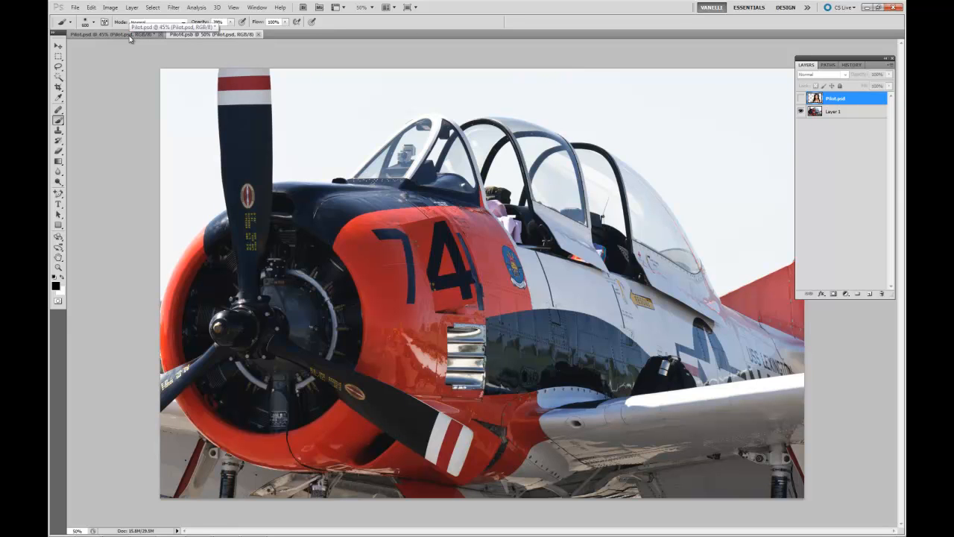
{"action": "left_click", "coordinate": [130, 35]}
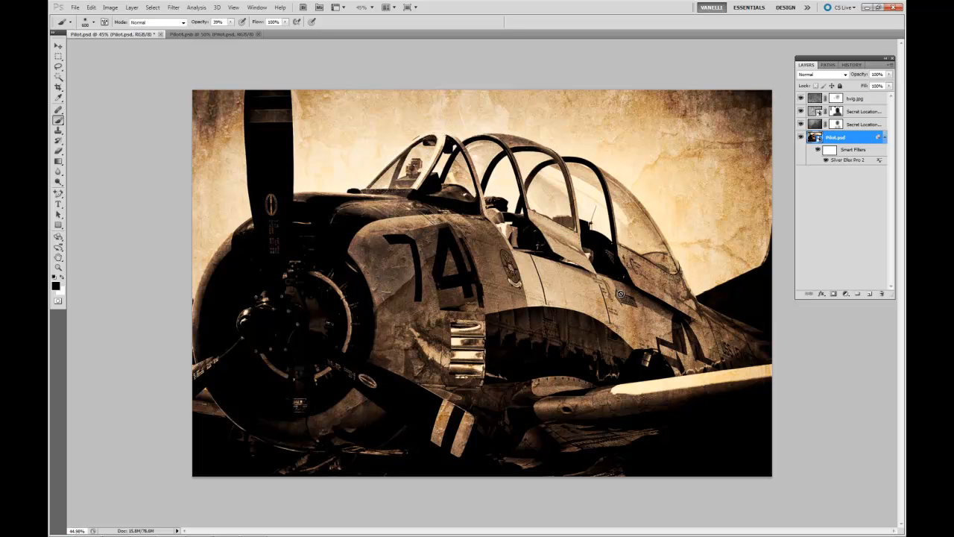
Show the woman's layer again in the smart object's contents, and close that document with its changes saved
{"action": "left_click", "coordinate": [224, 34]}
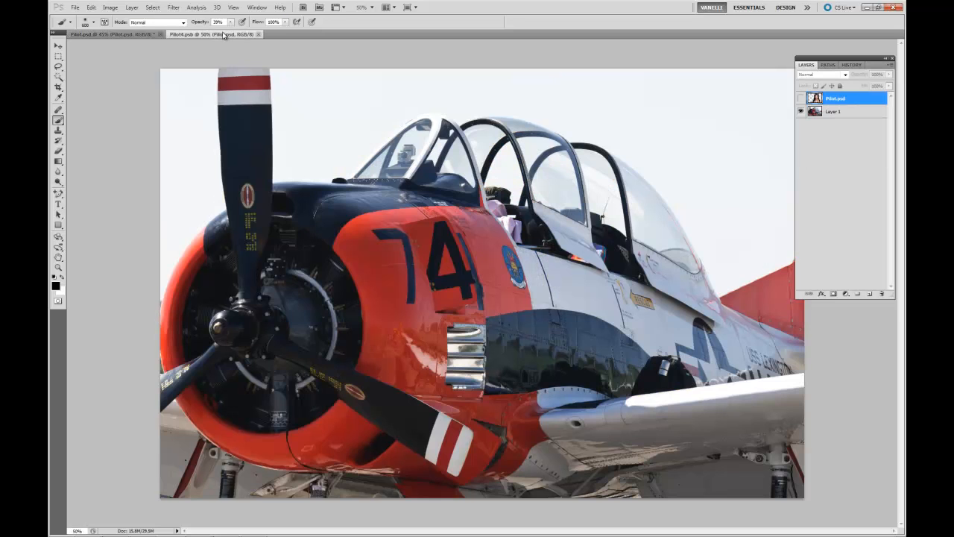
{"action": "left_click", "coordinate": [802, 98]}
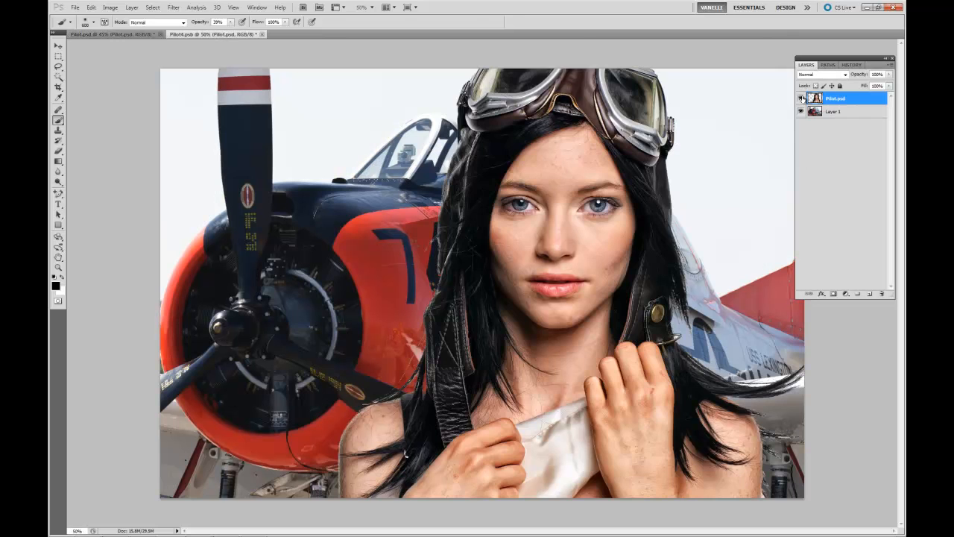
{"action": "left_click", "coordinate": [261, 35]}
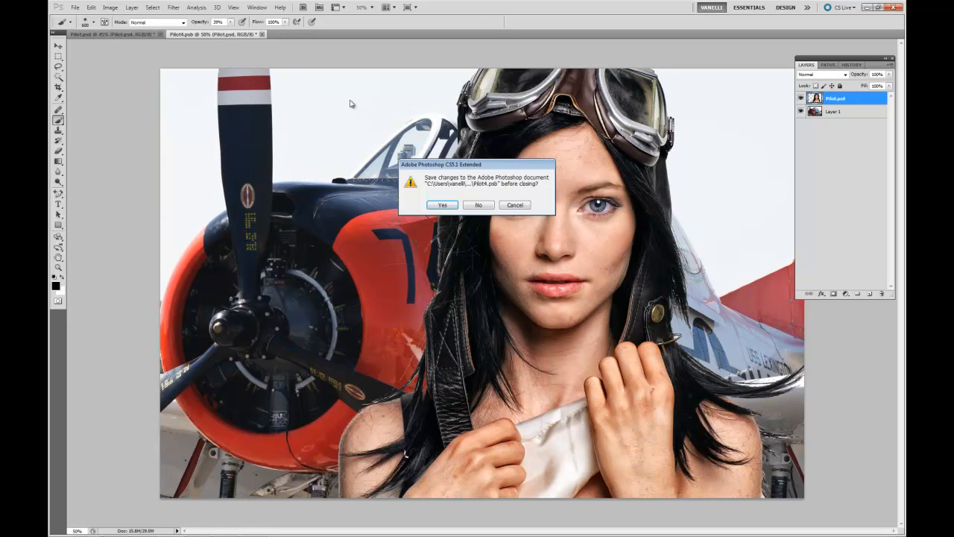
{"action": "left_click", "coordinate": [442, 204]}
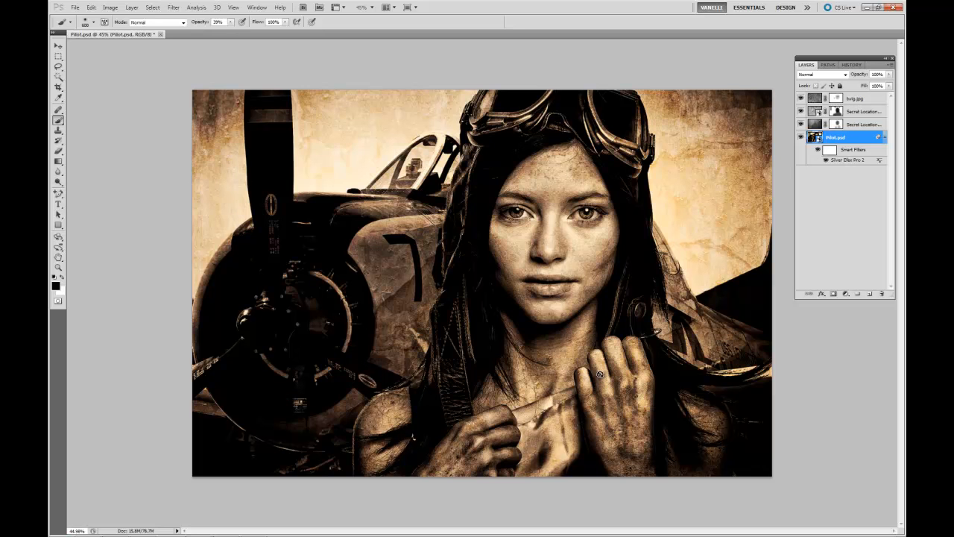
Toggle the visibility of the texture layers above the portrait to compare the effect of each one
{"action": "left_click", "coordinate": [801, 124]}
{"action": "left_click", "coordinate": [800, 125]}
{"action": "left_click", "coordinate": [801, 112]}
{"action": "left_click", "coordinate": [801, 99]}
{"action": "left_click", "coordinate": [801, 99]}
{"action": "left_click", "coordinate": [801, 100]}
{"action": "left_click", "coordinate": [801, 99]}
Target the twig.jpg layer's mask and reduce the brush size to 100 px for painting around the hands
{"action": "left_click", "coordinate": [835, 98]}
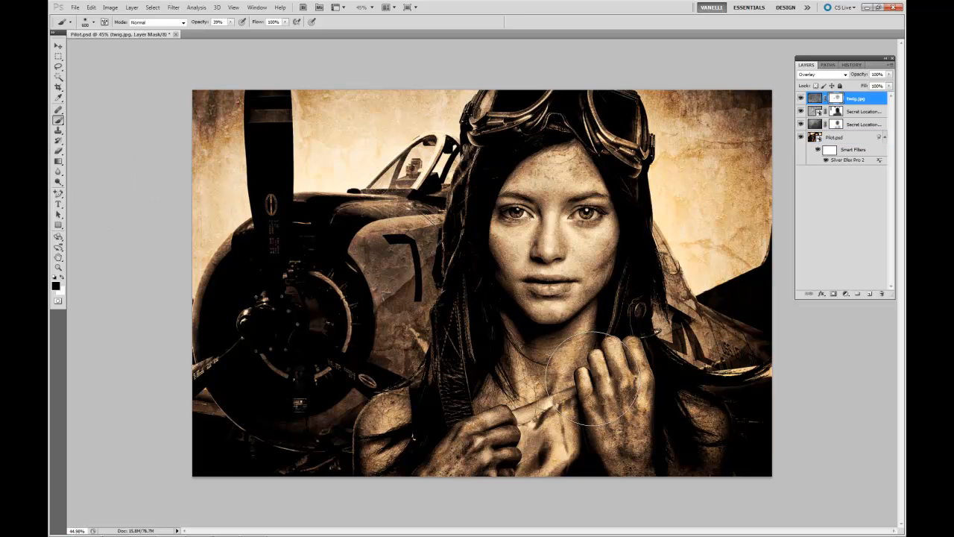
{"action": "key", "text": "bracketleft"}
{"action": "key", "text": "bracketleft"}
{"action": "key", "text": "bracketleft"}
{"action": "key", "text": "bracketleft"}
{"action": "key", "text": "bracketleft"}
{"action": "key", "text": "bracketleft"}
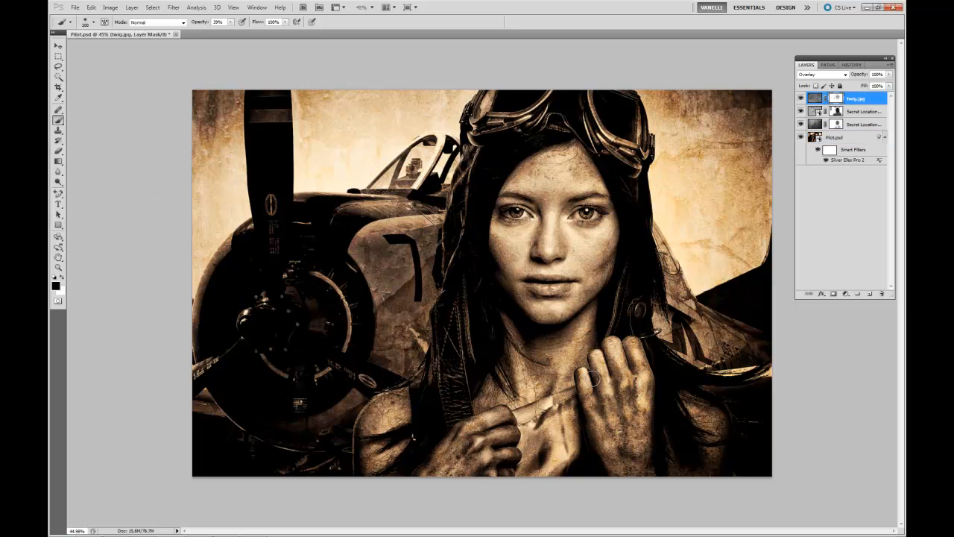